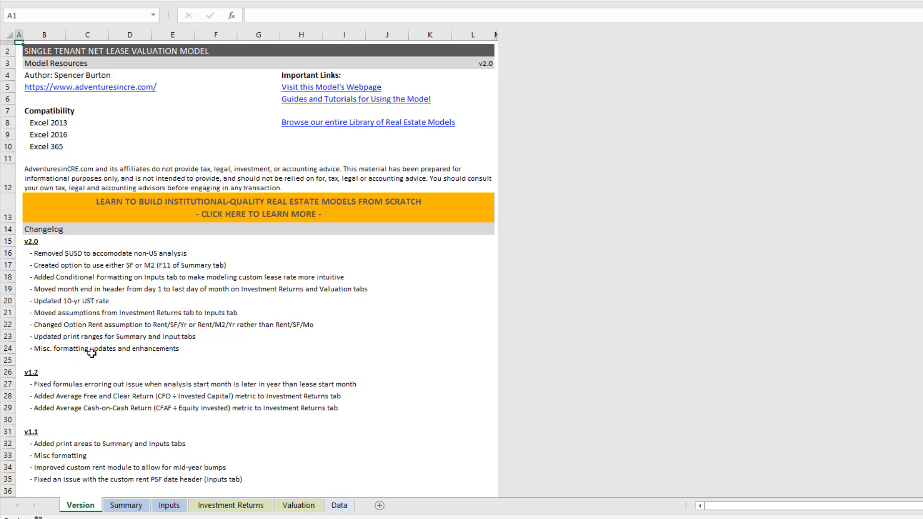
# Step: On the Summary sheet, try switching the Measurement Type to M2 and return it to SF
pyautogui.click(125, 505)
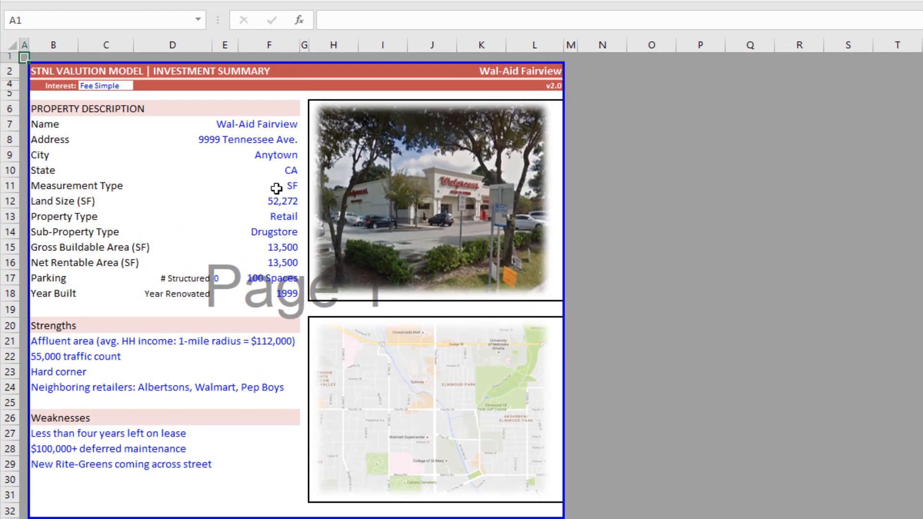
pyautogui.click(276, 188)
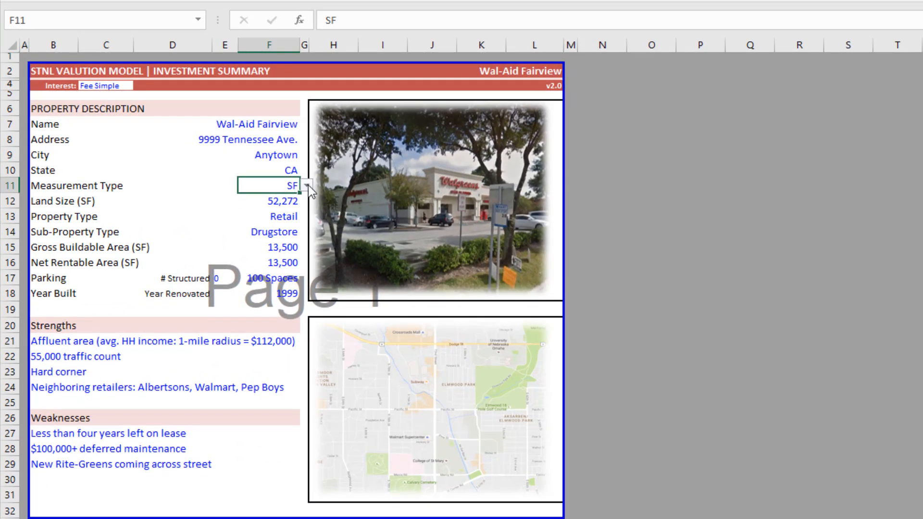
pyautogui.click(306, 185)
pyautogui.click(296, 207)
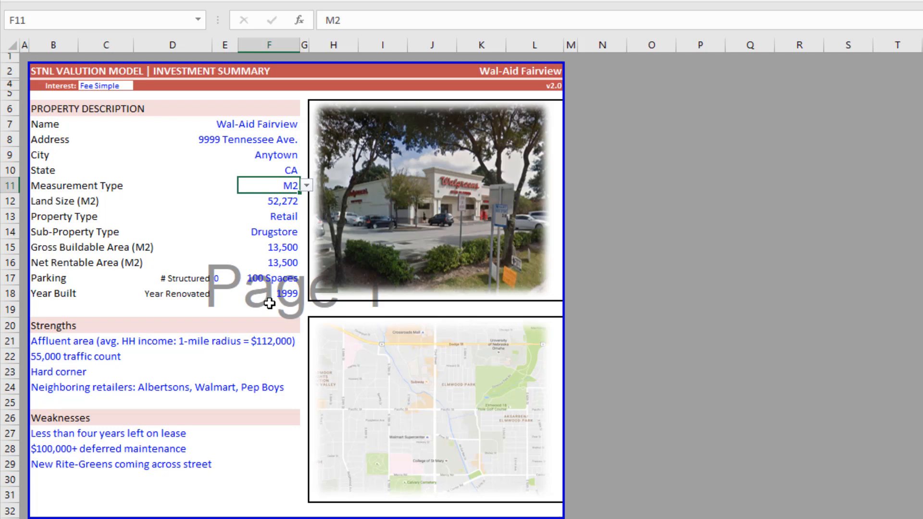
pyautogui.click(307, 186)
pyautogui.click(296, 207)
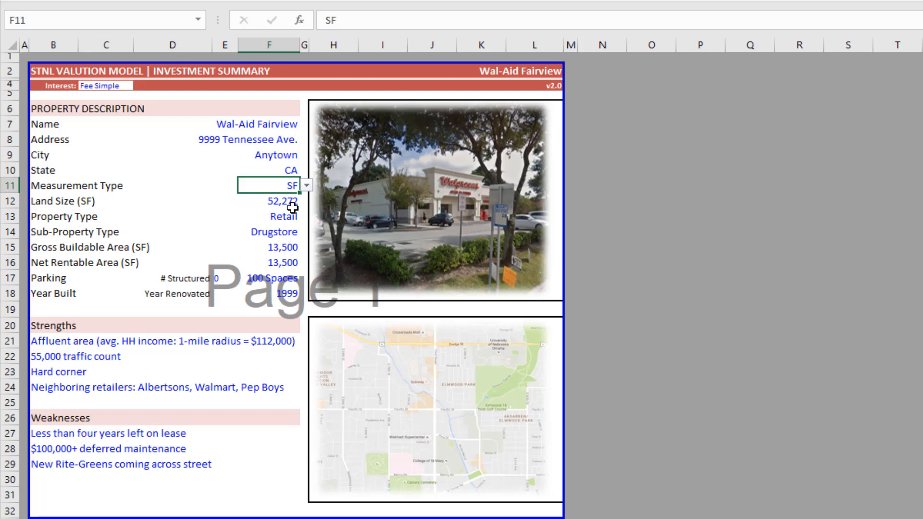
pyautogui.click(307, 185)
pyautogui.click(303, 208)
pyautogui.click(307, 186)
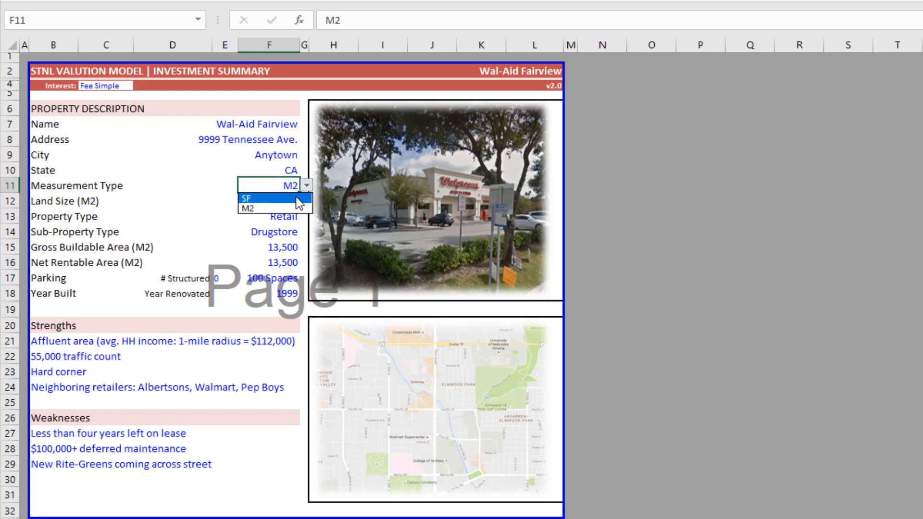
pyautogui.click(264, 198)
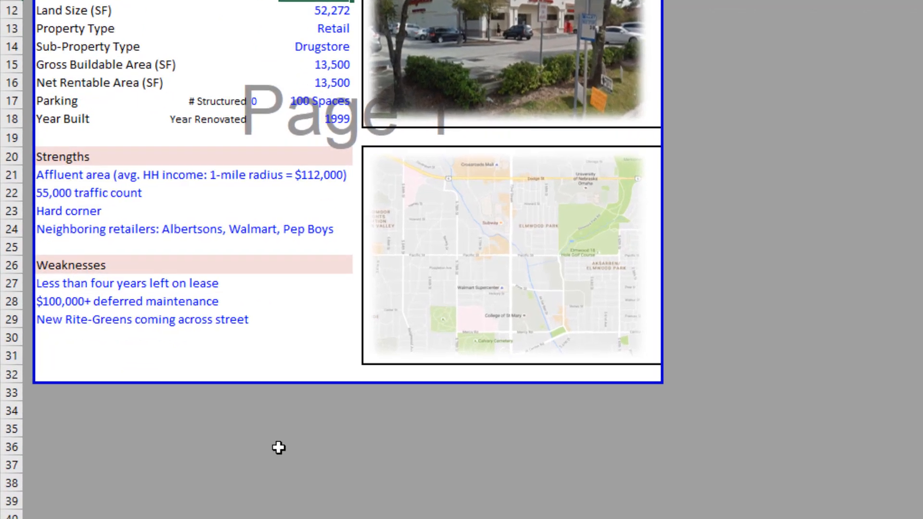
# Step: On the Inputs sheet, set the initial lease's Rent Increase Type to Custom
pyautogui.click(277, 491)
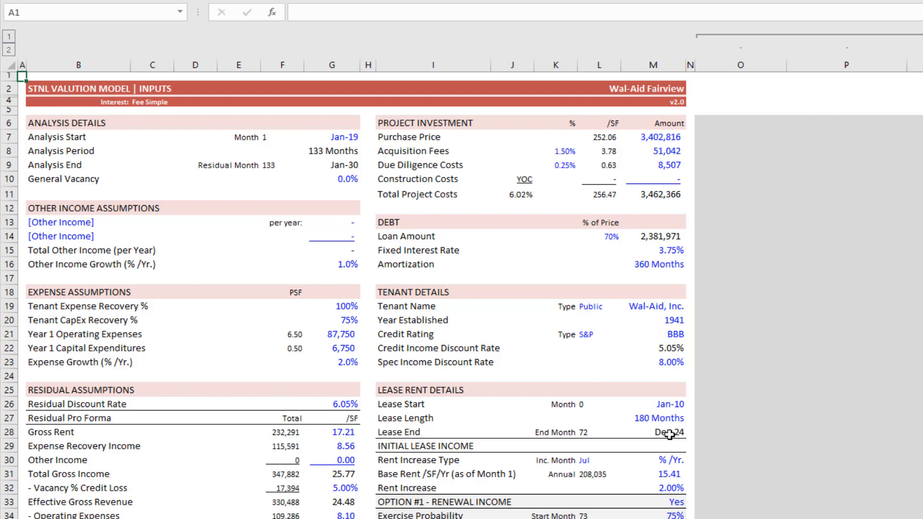
pyautogui.click(671, 457)
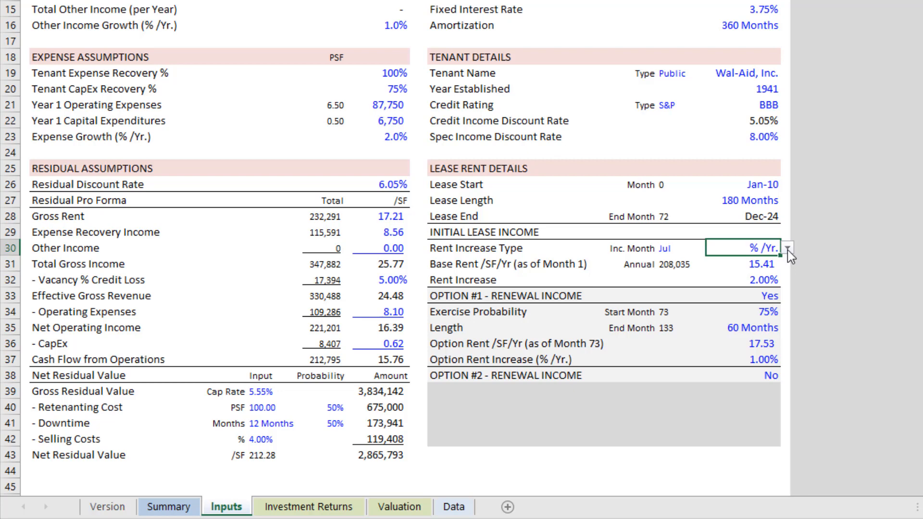
pyautogui.click(787, 248)
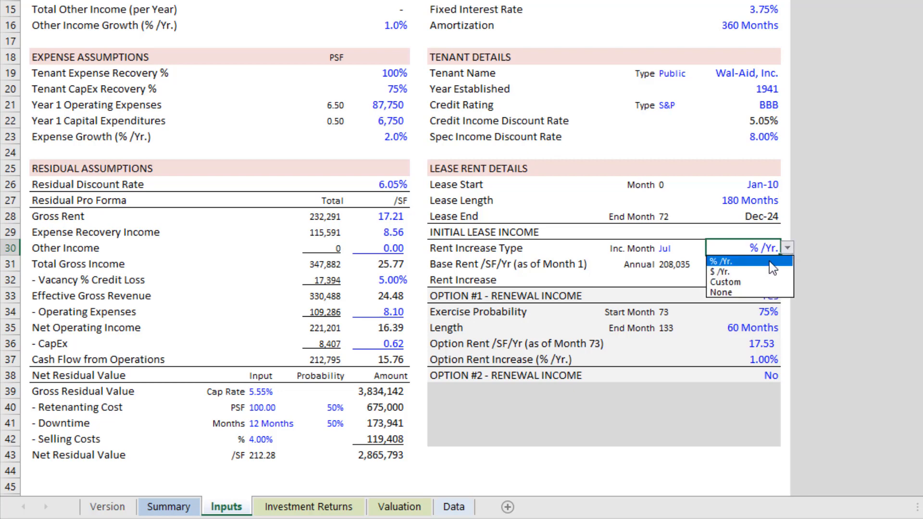
pyautogui.click(753, 282)
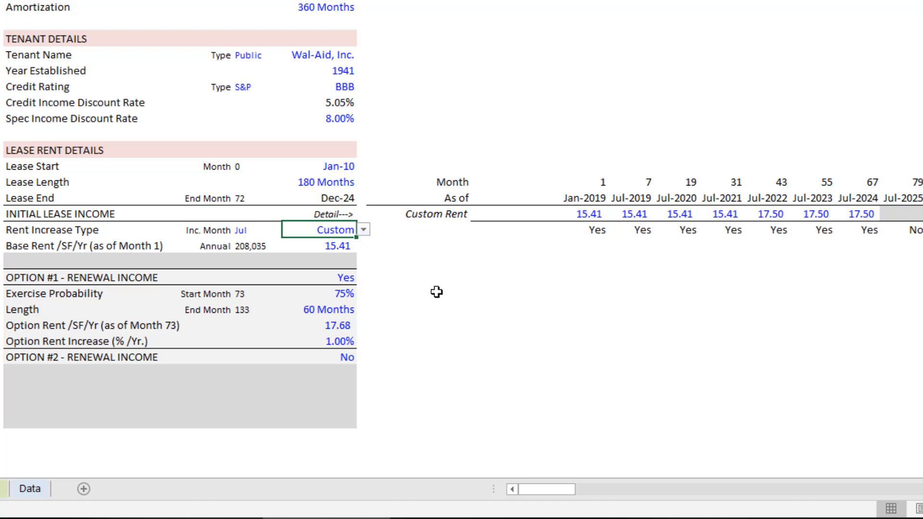
# Step: Examine the custom rent schedule's periods and rents alongside the Lease Start and Analysis Start dates
pyautogui.click(581, 216)
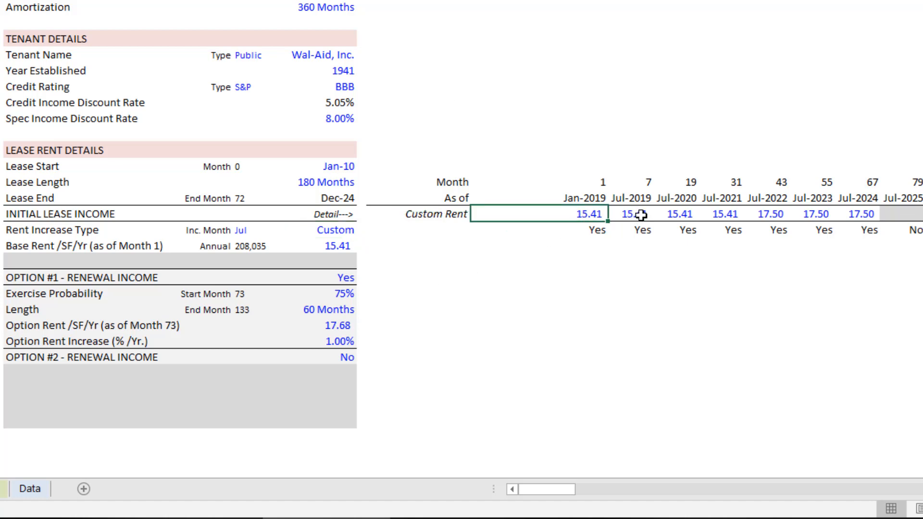
pyautogui.click(641, 213)
pyautogui.click(679, 214)
pyautogui.click(725, 211)
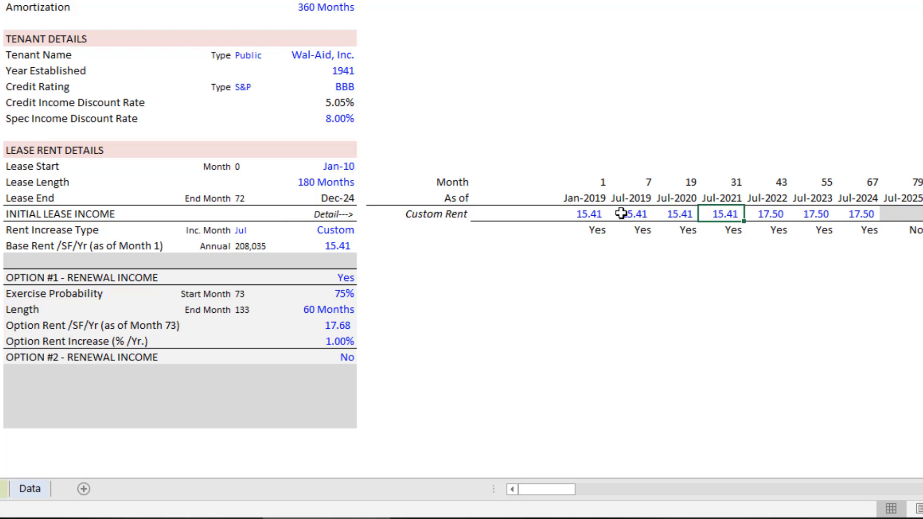
pyautogui.click(589, 186)
pyautogui.moveTo(589, 186); pyautogui.dragTo(592, 227)
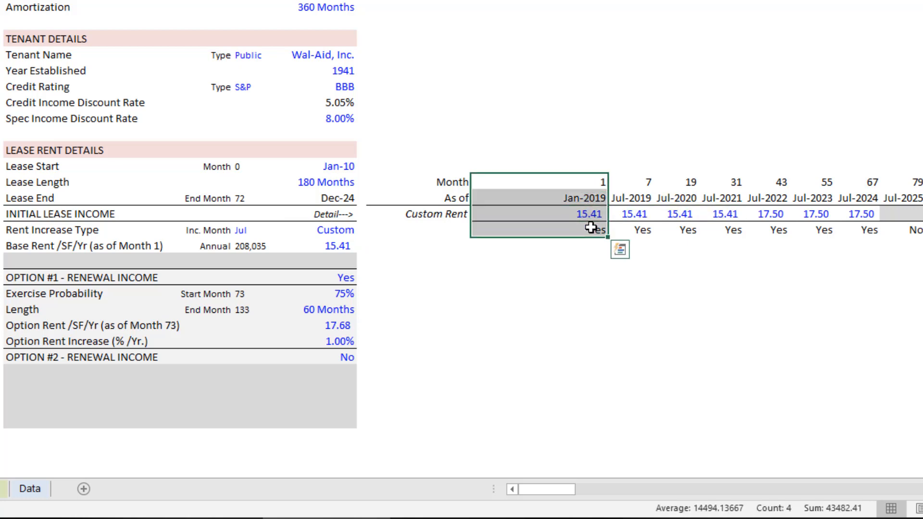
pyautogui.click(338, 167)
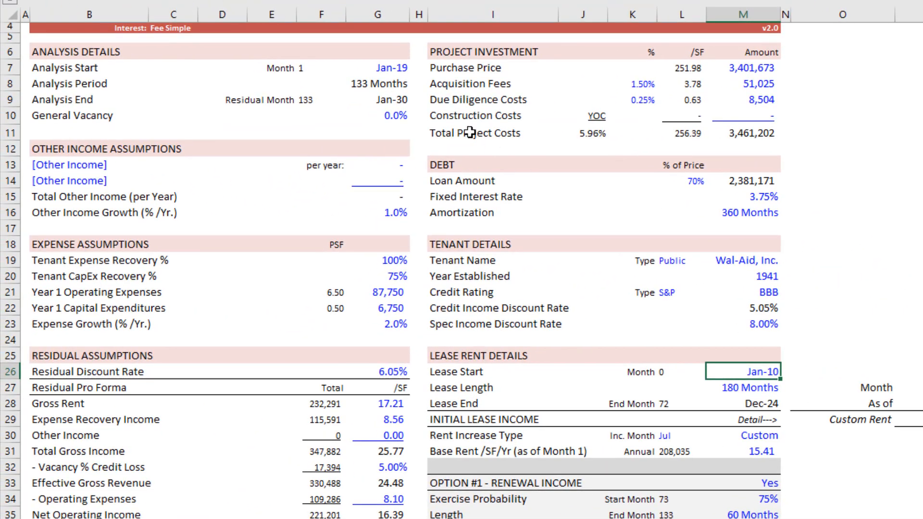
pyautogui.click(391, 69)
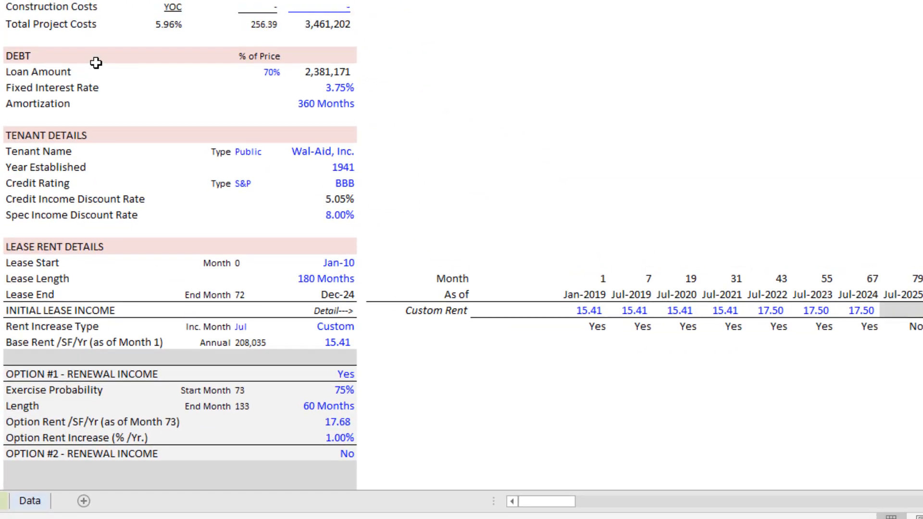
# Step: Set the Lease Length in the lease rent details to 240 months
pyautogui.scroll(-2, 276, 136)
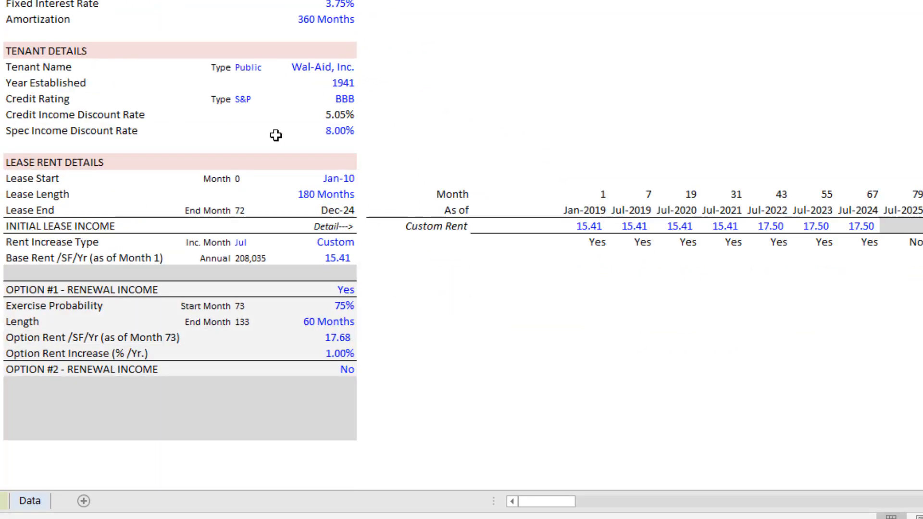
pyautogui.click(333, 194)
pyautogui.write('240')
pyautogui.press('Return')
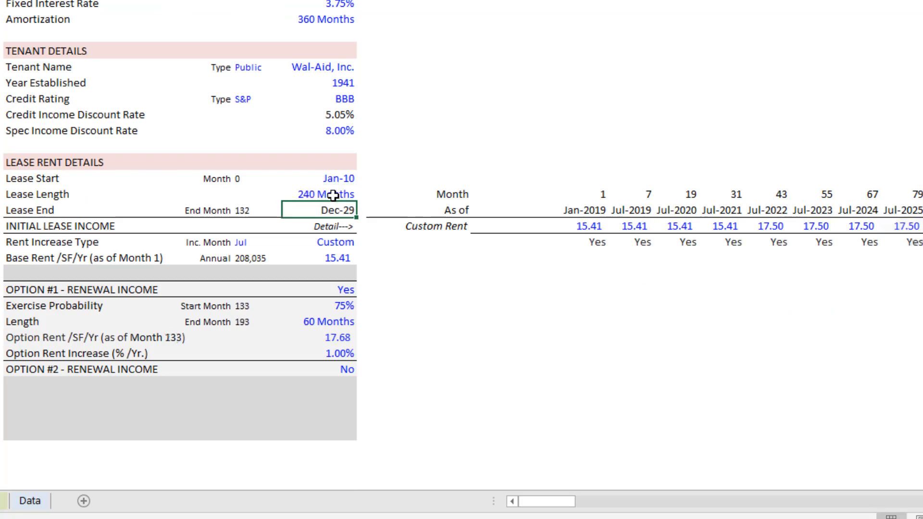
pyautogui.click(328, 194)
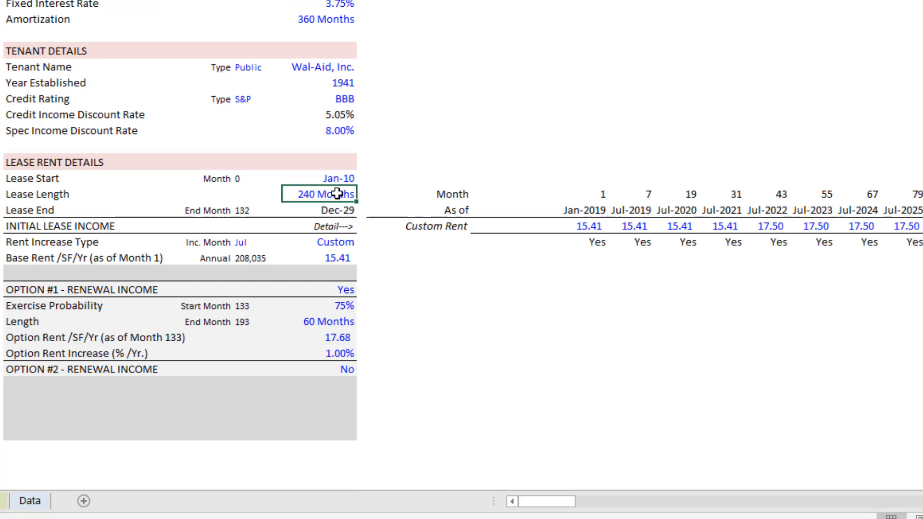
# Step: Set the rent increase month to Jan and check the Base Rent /SF/Yr input
pyautogui.click(260, 243)
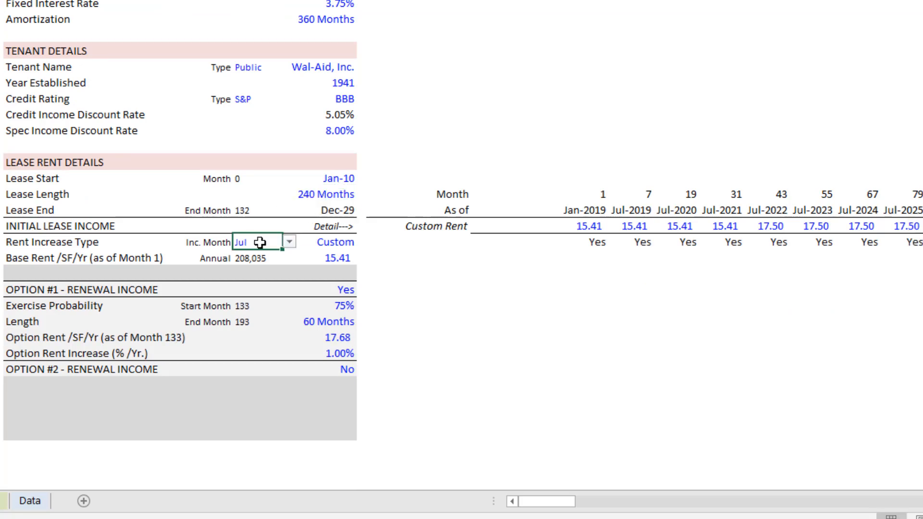
pyautogui.click(288, 241)
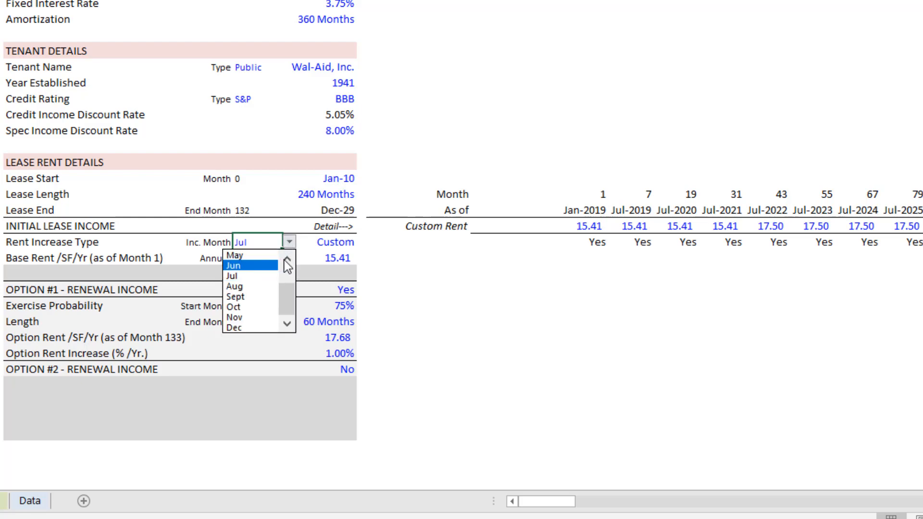
pyautogui.scroll(4, 264, 269)
pyautogui.click(259, 258)
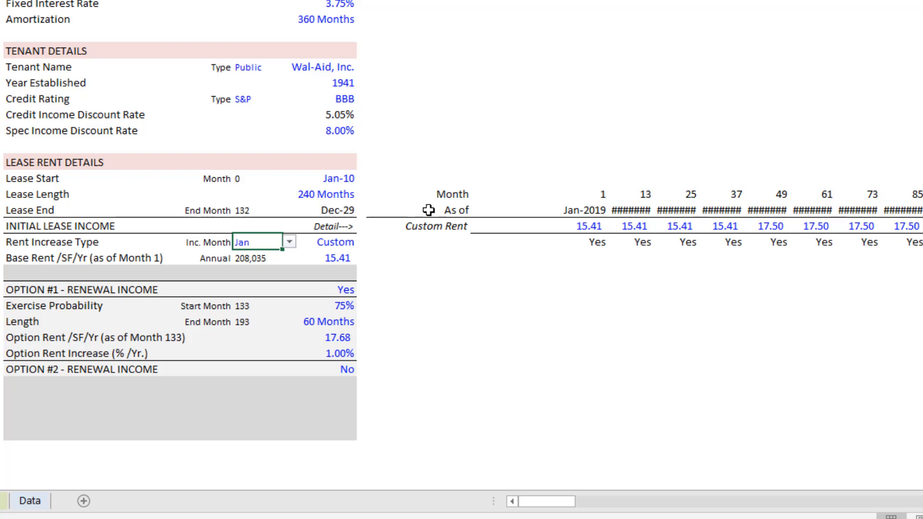
pyautogui.click(348, 258)
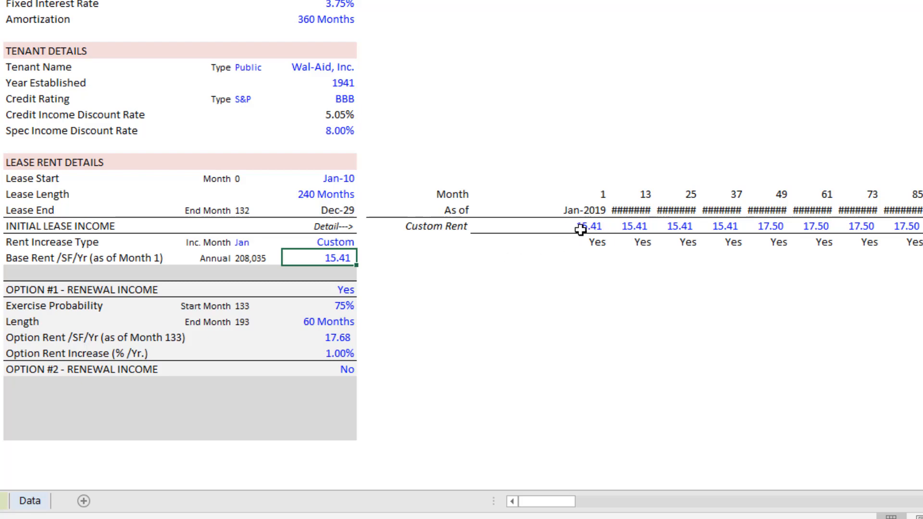
# Step: AutoFit the custom rent schedule's columns so their As of dates fit
pyautogui.moveTo(634, 210); pyautogui.dragTo(919, 210)
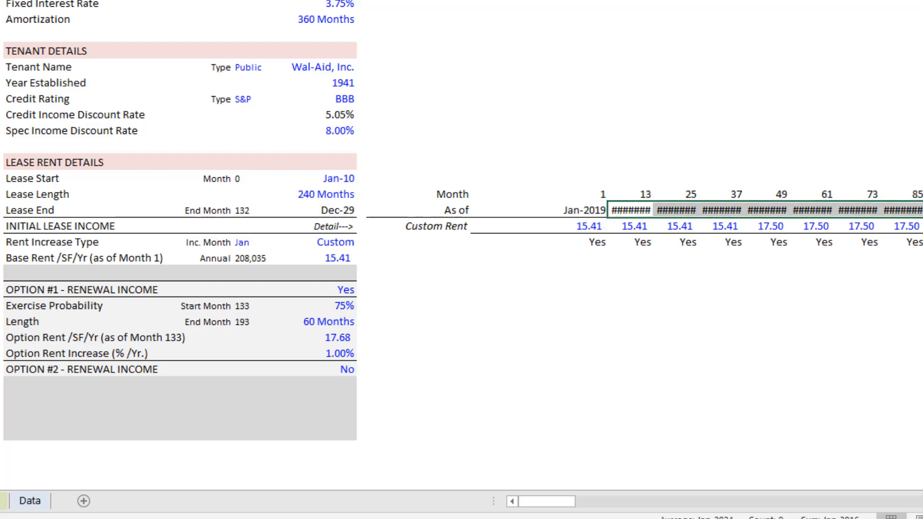
pyautogui.doubleClick(835, 1)
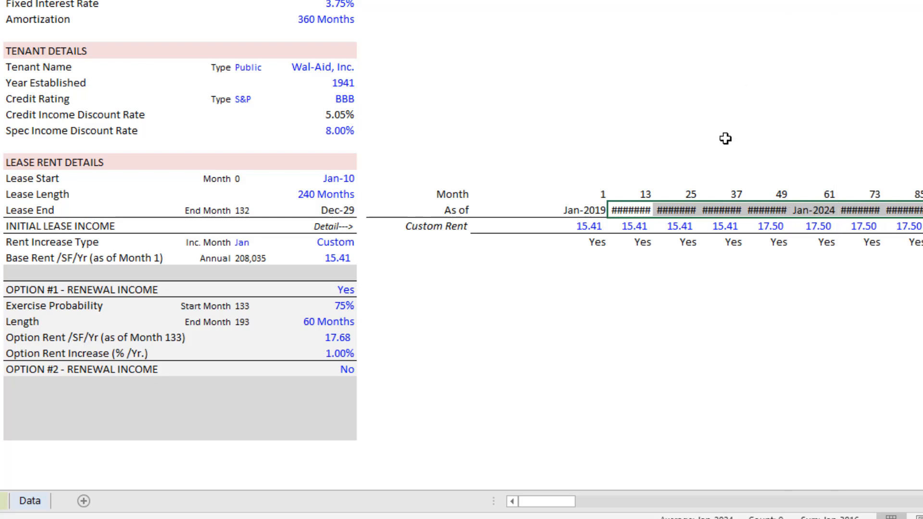
pyautogui.hotkey('alt', 'h')
pyautogui.press('o')
pyautogui.press('i')
pyautogui.press('Down')
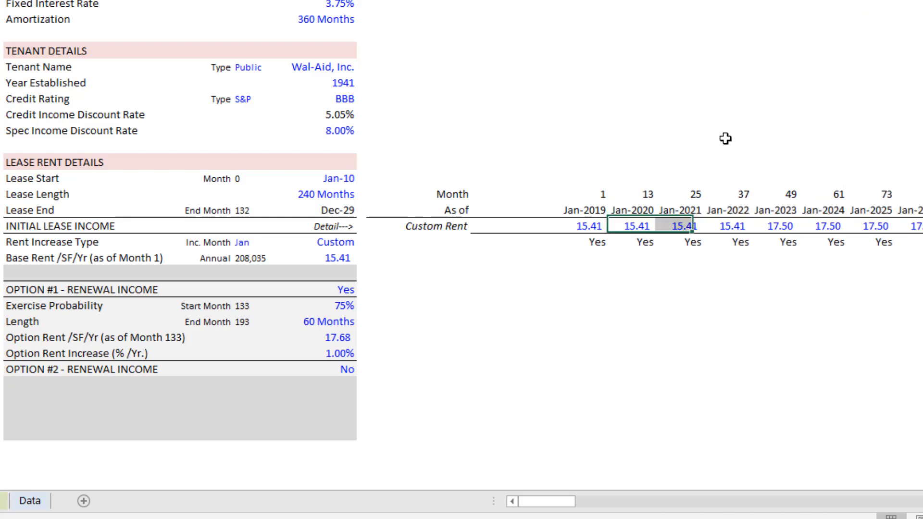
pyautogui.press('Up')
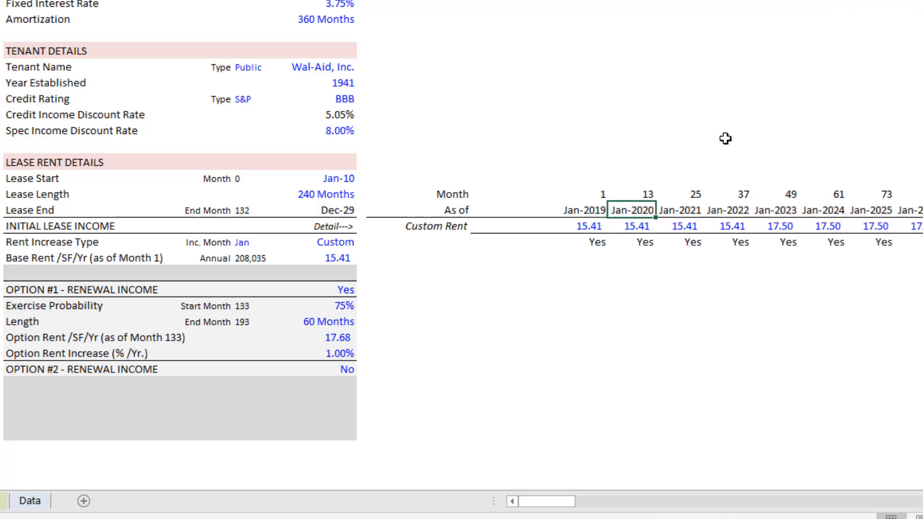
# Step: Enter the formula =P29+2.5 as the second custom rent in the schedule, under Jan-2020
pyautogui.click(638, 229)
pyautogui.write('=')
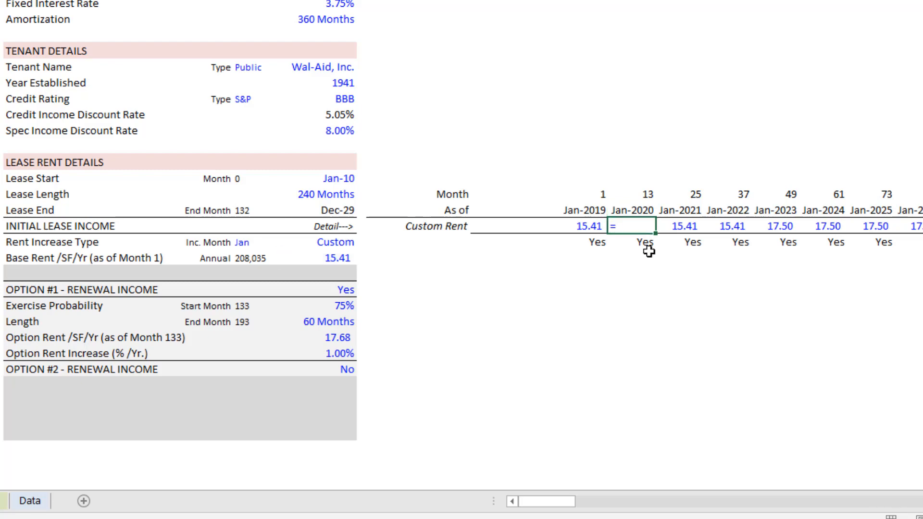
pyautogui.press('Left')
pyautogui.write('+2.5')
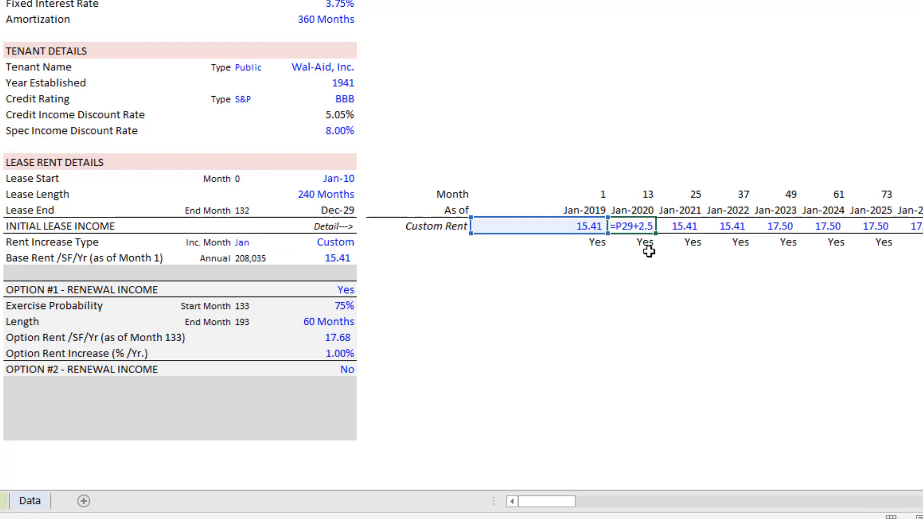
pyautogui.press('Return')
pyautogui.press('Up')
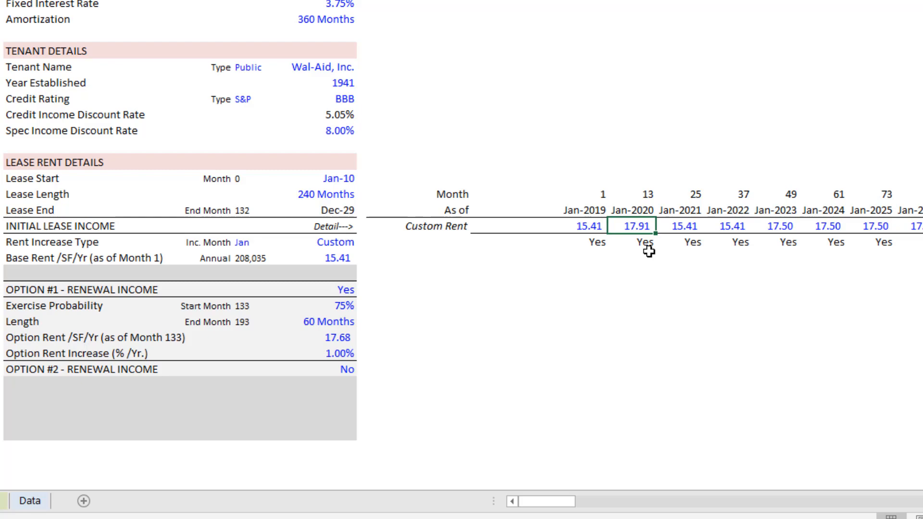
# Step: Link the Jan-2021 custom rent to the preceding period with the formula =Q29
pyautogui.press('Right')
pyautogui.write('=')
pyautogui.press('Left')
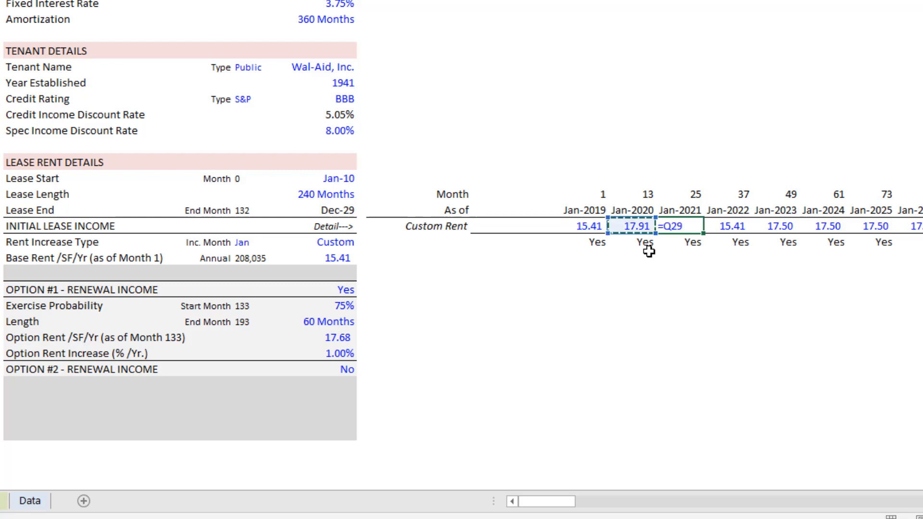
pyautogui.press('Return')
pyautogui.press('Up')
# Step: Copy the Jan-2021 custom rent formula across the eight following periods, starting at Jan-2022
pyautogui.hotkey('ctrl', 'c')
pyautogui.press('Right')
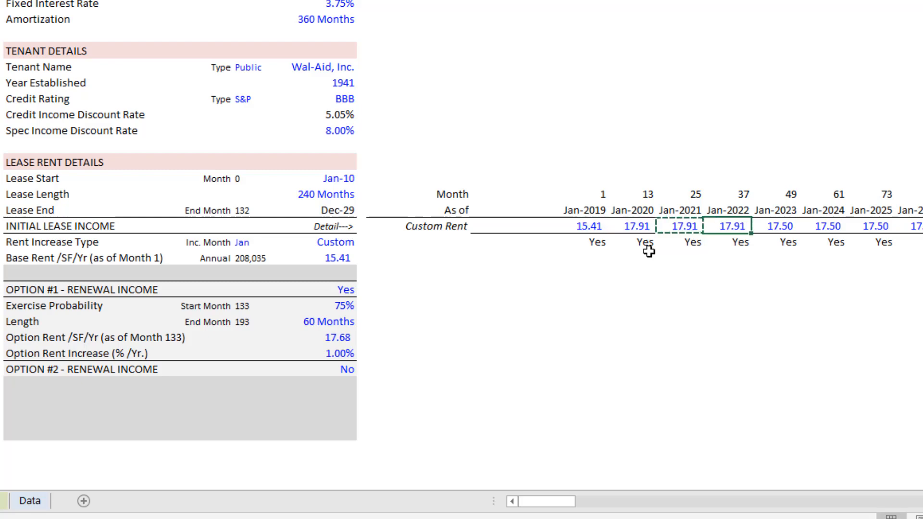
pyautogui.hotkey('shift', 'Right')
pyautogui.hotkey('shift', 'Right')
pyautogui.hotkey('shift', 'Right')
pyautogui.hotkey('shift', 'Right')
pyautogui.hotkey('shift', 'Right')
pyautogui.hotkey('shift', 'Right')
pyautogui.hotkey('shift', 'Right')
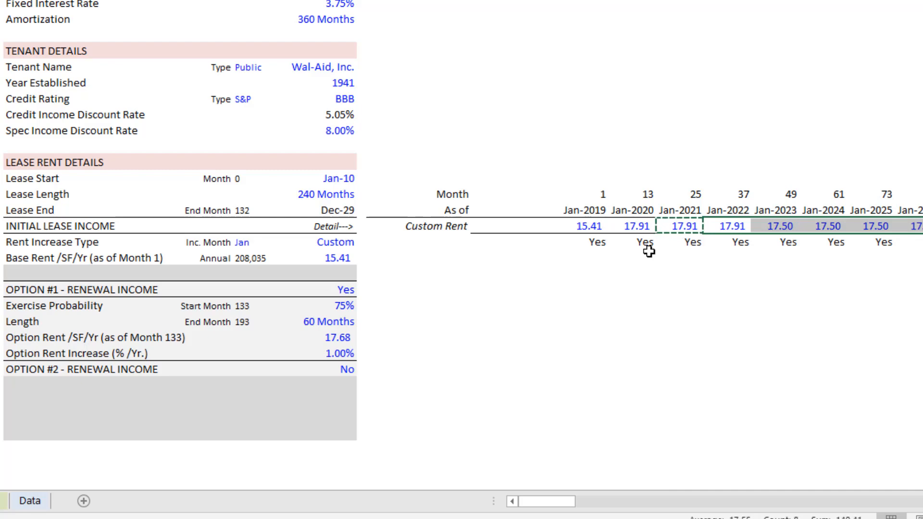
pyautogui.hotkey('ctrl', 'v')
pyautogui.press('Escape')
pyautogui.press('Down')
pyautogui.press('Up')
# Step: Review the custom rent row and select the Option #1 renewal income setting in the lease rent details
pyautogui.press('Left')
pyautogui.press('Left')
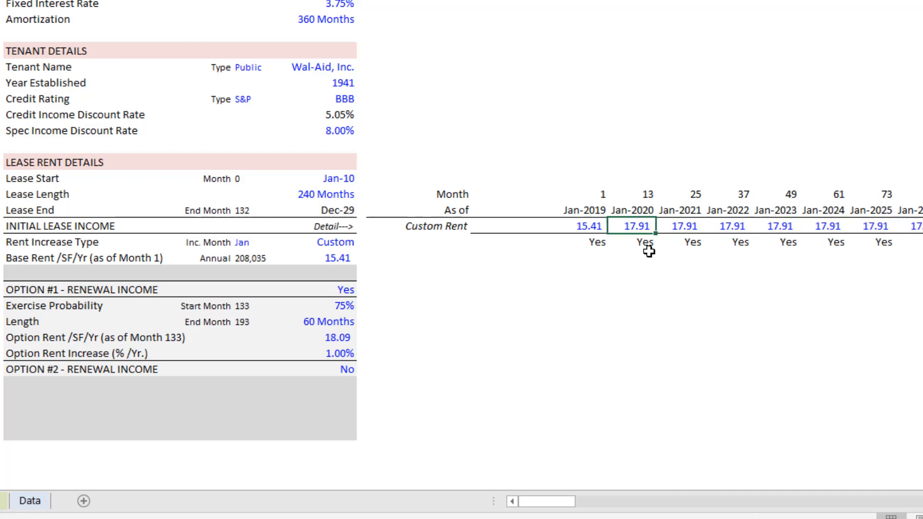
pyautogui.press('Left')
pyautogui.press('Left')
pyautogui.press('Left')
pyautogui.press('Left')
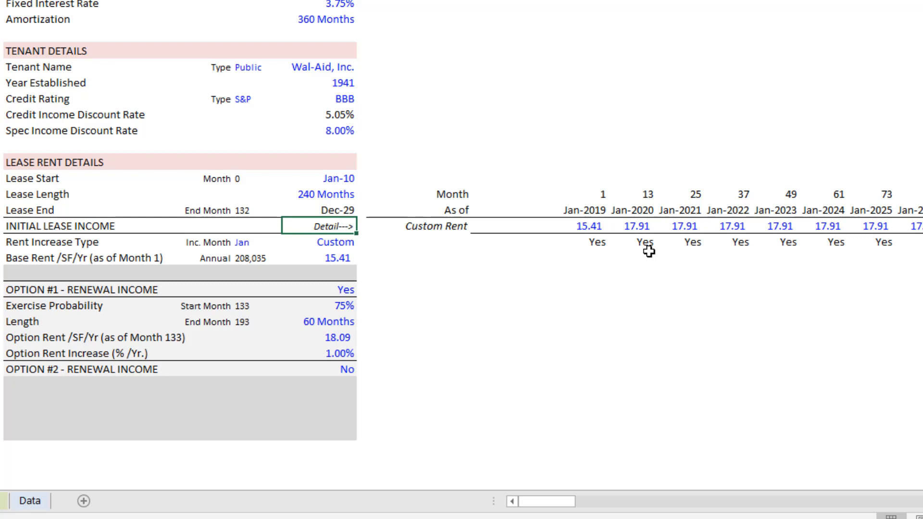
pyautogui.press('Down')
pyautogui.press('Down')
pyautogui.press('Down')
pyautogui.press('Down')
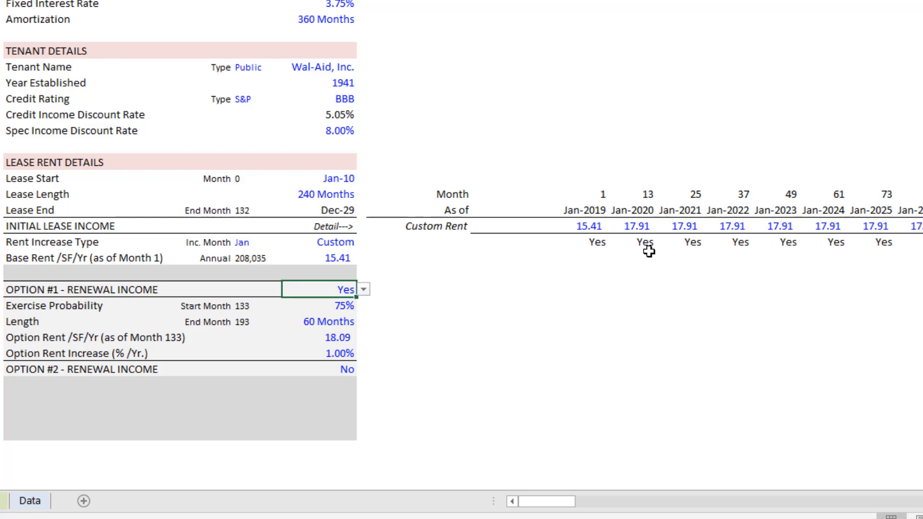
# Step: Review the Option #1 renewal income settings, including exercise probability, start month, end month and length
pyautogui.press('Left')
pyautogui.press('Left')
pyautogui.press('Left')
pyautogui.press('Left')
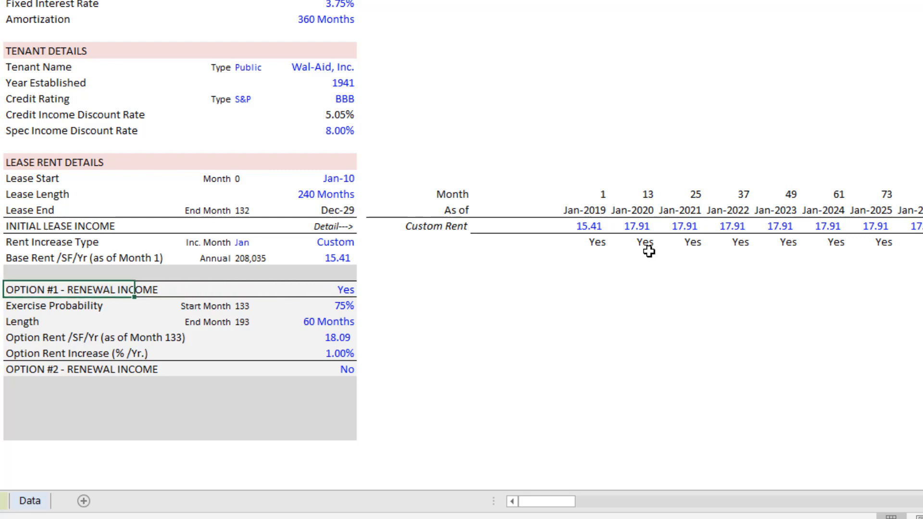
pyautogui.press('Right')
pyautogui.press('Right')
pyautogui.press('Right')
pyautogui.press('Right')
pyautogui.press('Down')
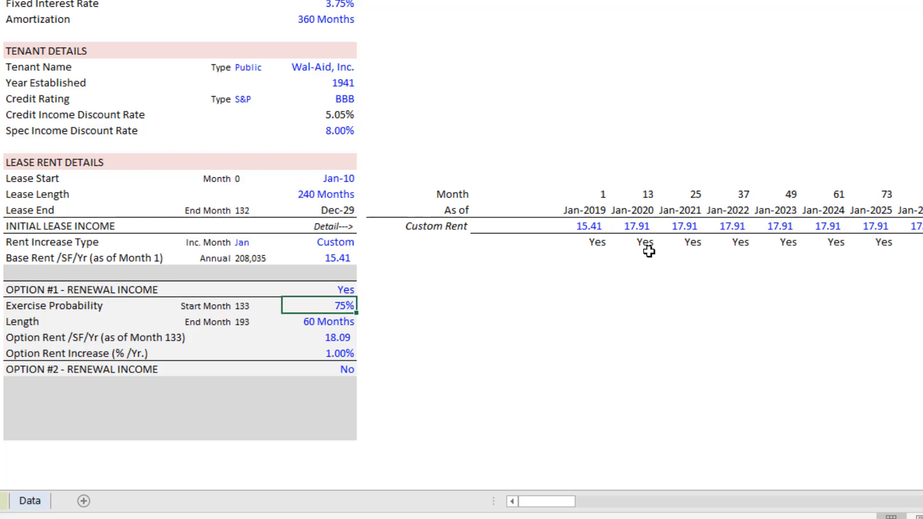
pyautogui.press('Left')
pyautogui.press('Left')
pyautogui.press('Right')
pyautogui.press('Right')
pyautogui.press('Right')
pyautogui.press('Left')
pyautogui.press('Left')
pyautogui.press('Left')
pyautogui.press('Left')
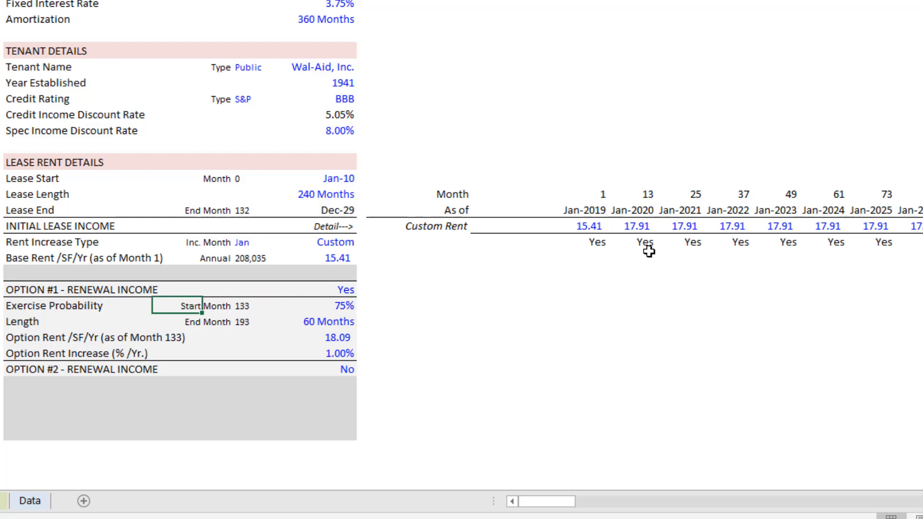
pyautogui.press('Up')
pyautogui.press('Left')
pyautogui.press('Right')
pyautogui.press('Right')
pyautogui.press('Down')
pyautogui.press('Down')
pyautogui.press('Down')
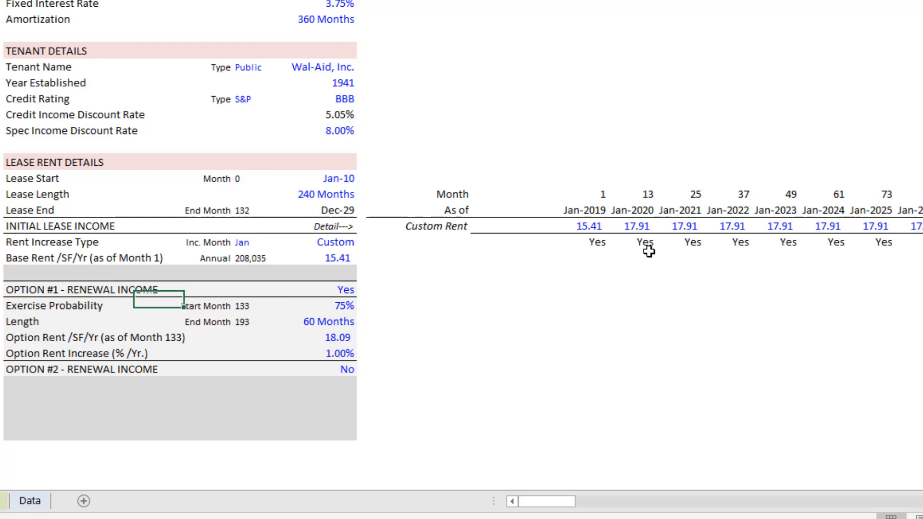
pyautogui.press('Right')
pyautogui.press('Right')
pyautogui.press('Right')
pyautogui.press('Up')
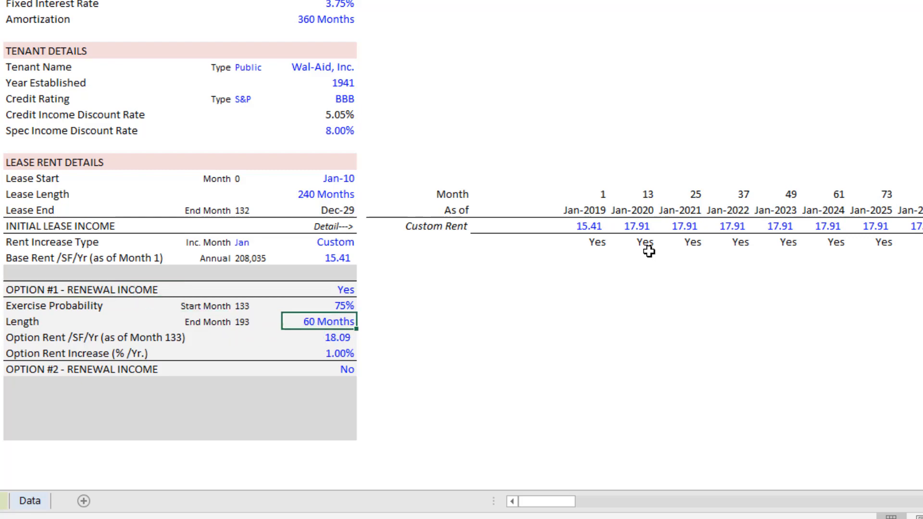
# Step: Link the Option #1 option rent per SF to the month 121 custom rent in the schedule
pyautogui.press('Down')
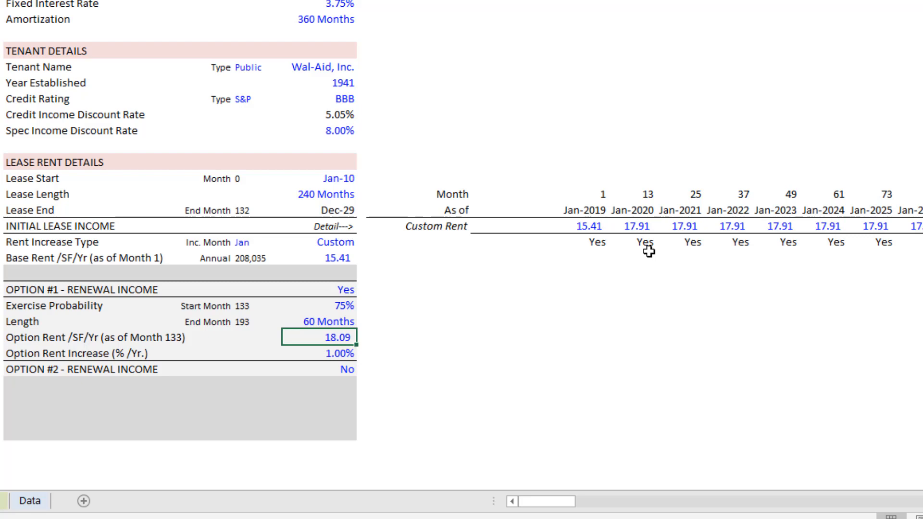
pyautogui.write('=')
pyautogui.press('Up')
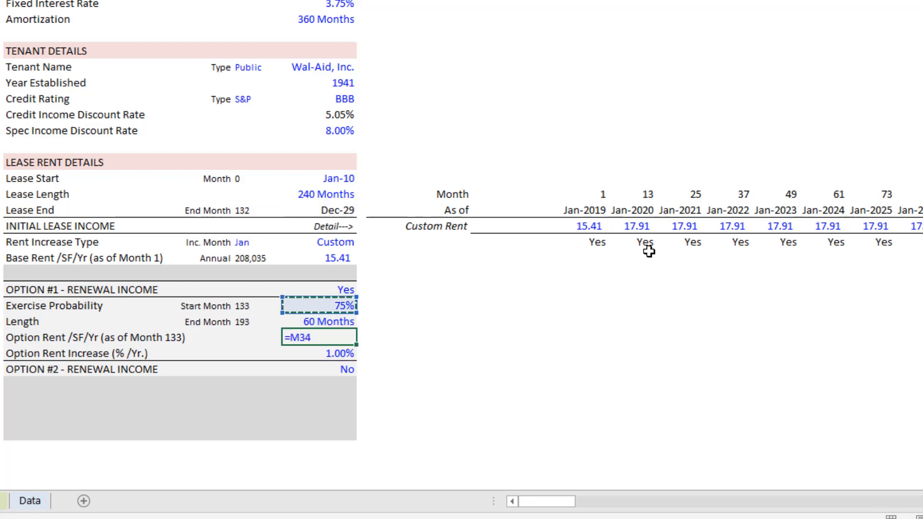
pyautogui.press('Up')
pyautogui.press('Up')
pyautogui.press('Right')
pyautogui.press('Right')
pyautogui.press('Right')
pyautogui.press('Up')
pyautogui.press('Up')
pyautogui.press('Up')
pyautogui.press('Right')
pyautogui.press('Right')
pyautogui.press('Right')
pyautogui.press('Right')
pyautogui.press('Right')
pyautogui.press('Right')
pyautogui.press('Right')
pyautogui.press('Right')
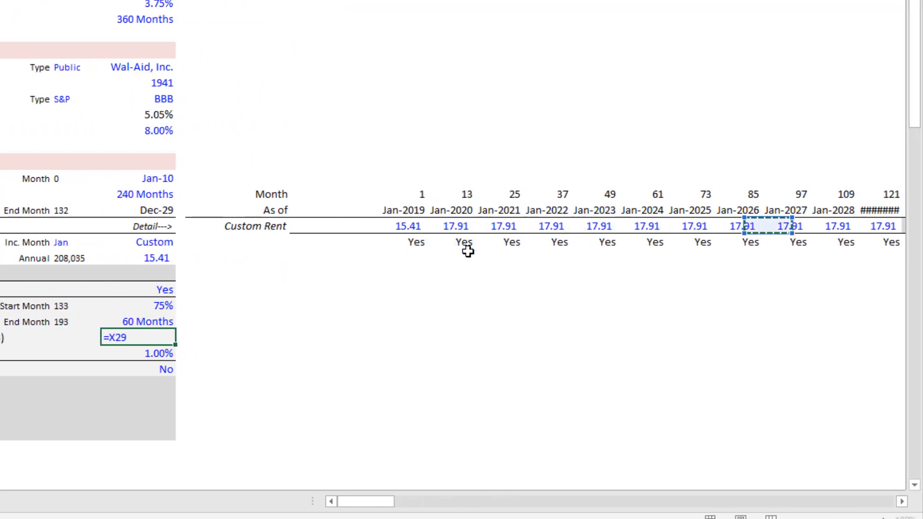
pyautogui.press('Right')
pyautogui.press('Right')
pyautogui.press('Return')
pyautogui.press('Up')
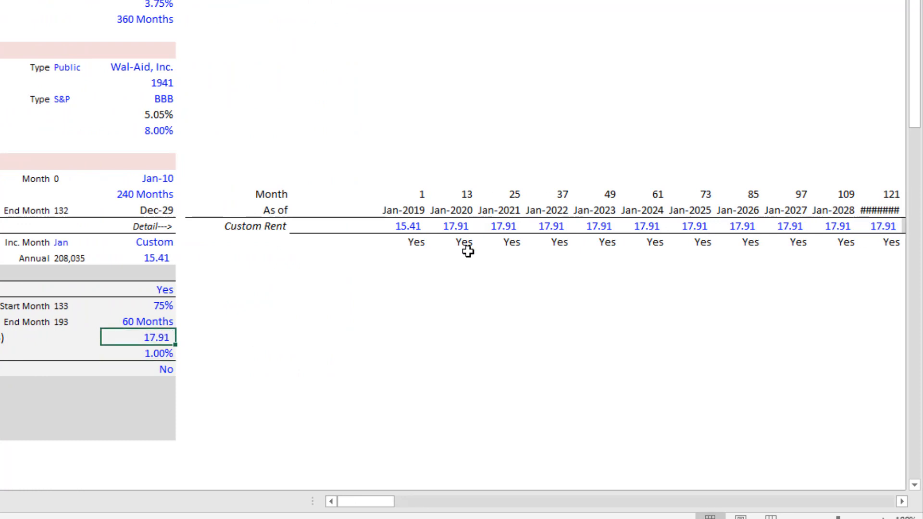
# Step: Set the Option #1 option rent increase to 0% per year
pyautogui.press('Down')
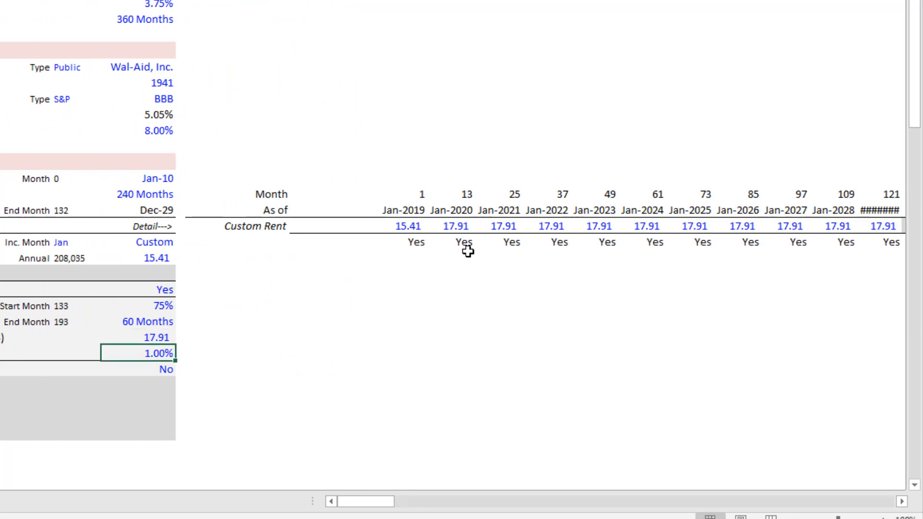
pyautogui.write('0')
pyautogui.press('Return')
# Step: Enter the formula =Z29+2.5 as the Option #1 option rent per SF, building on the month 121 custom rent
pyautogui.press('Up')
pyautogui.press('Up')
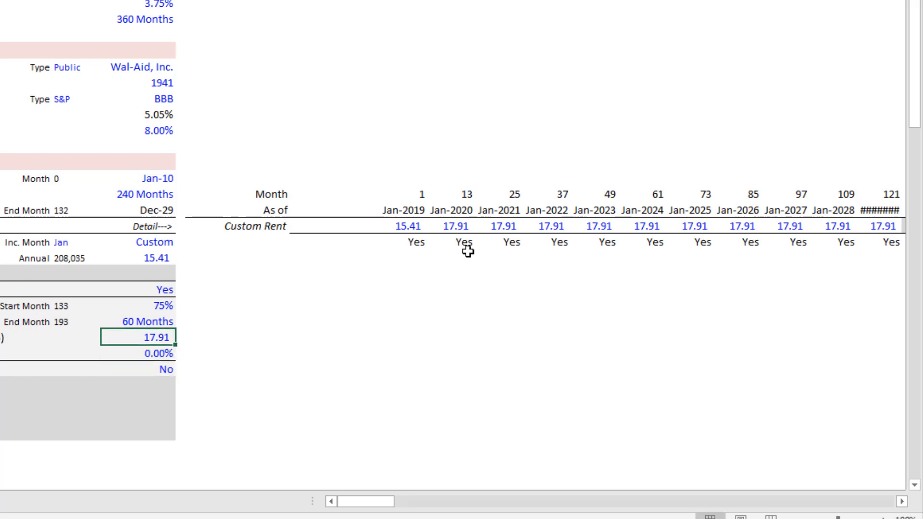
pyautogui.write('=')
pyautogui.press('Up')
pyautogui.press('Up')
pyautogui.press('Up')
pyautogui.press('Up')
pyautogui.press('Right')
pyautogui.press('Right')
pyautogui.press('Right')
pyautogui.press('Right')
pyautogui.press('Right')
pyautogui.press('Right')
pyautogui.press('Right')
pyautogui.press('Right')
pyautogui.press('Right')
pyautogui.press('Right')
pyautogui.press('Right')
pyautogui.press('Right')
pyautogui.press('Right')
pyautogui.press('Right')
pyautogui.press('Right')
pyautogui.press('Right')
pyautogui.press('Right')
pyautogui.press('Right')
pyautogui.press('Right')
pyautogui.press('Up')
pyautogui.press('Up')
pyautogui.press('Up')
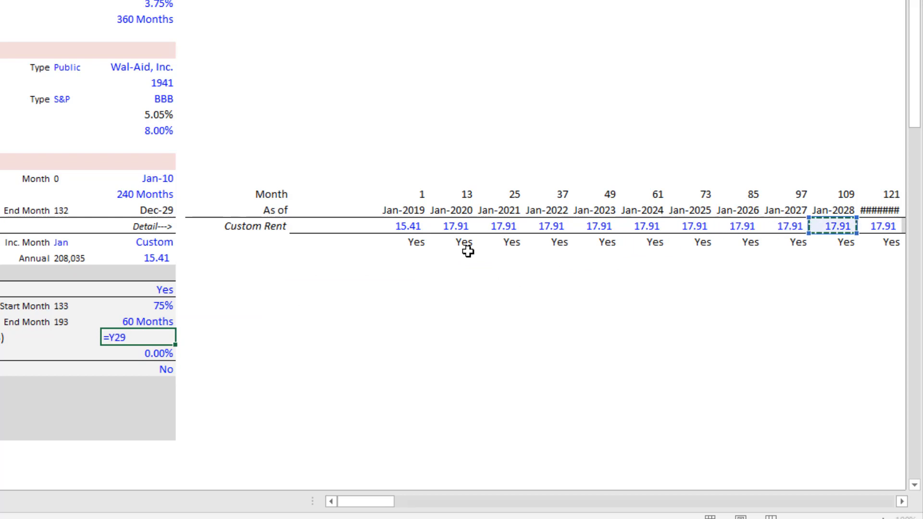
pyautogui.press('Right')
pyautogui.write('+2.5')
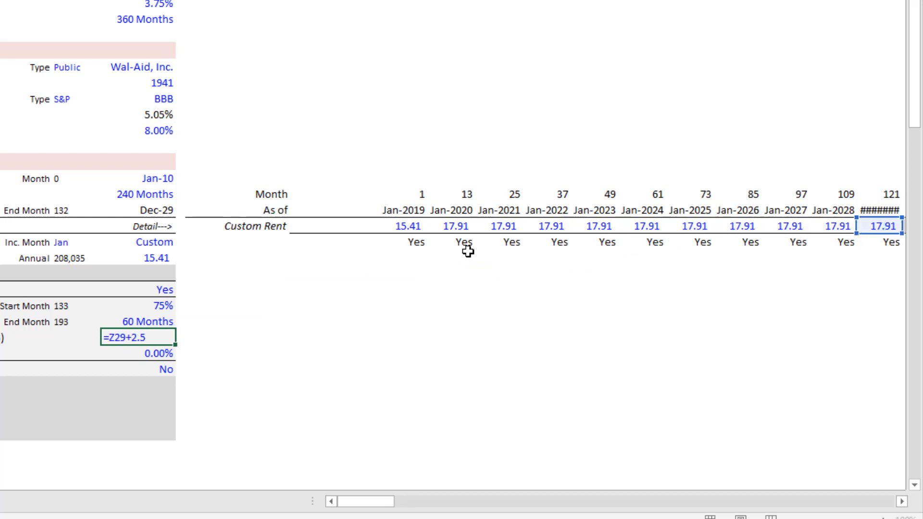
pyautogui.press('Return')
pyautogui.press('Up')
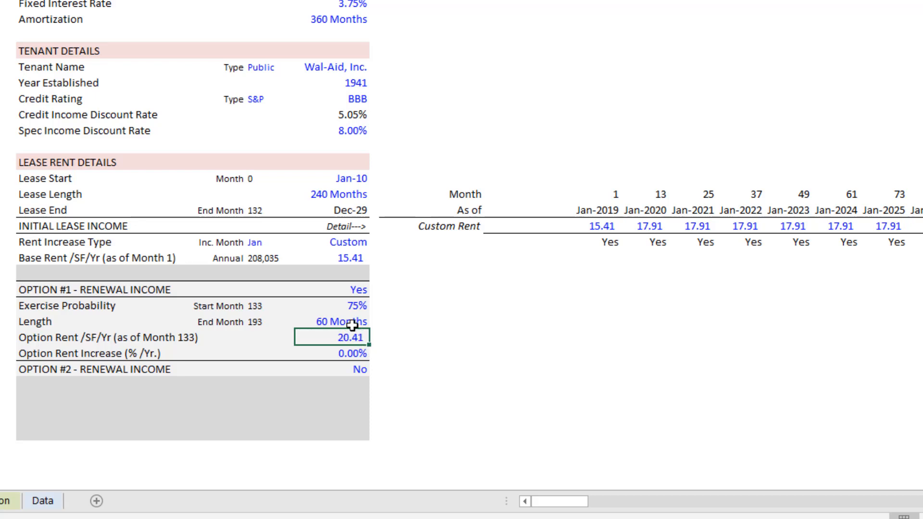
# Step: Set the Option #1 exercise probability to 90%
pyautogui.press('Up')
pyautogui.press('Up')
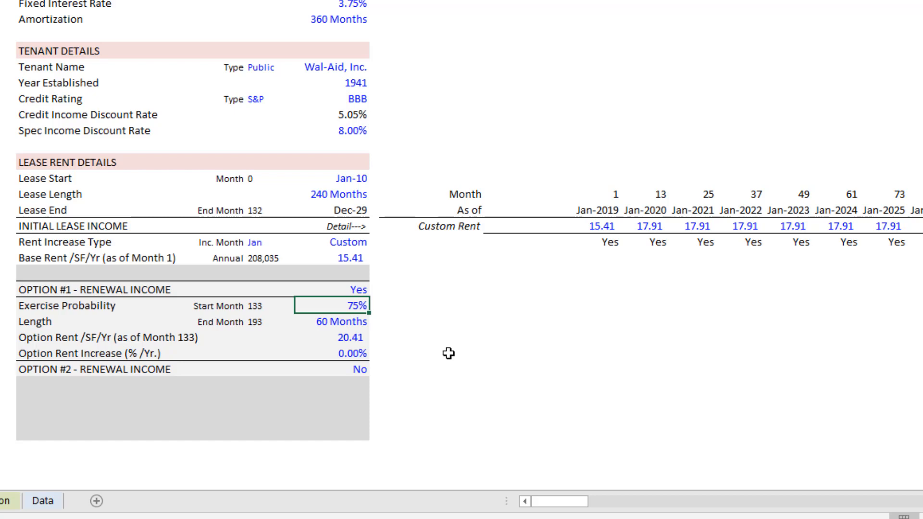
pyautogui.write('90')
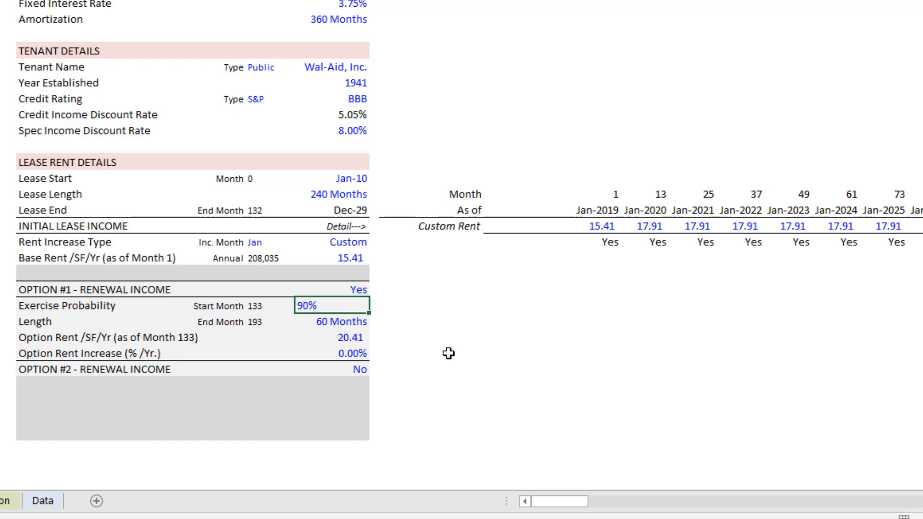
pyautogui.press('Return')
# Step: Set the Option #1 exercise probability to 50%
pyautogui.press('Up')
pyautogui.write('50')
pyautogui.press('Return')
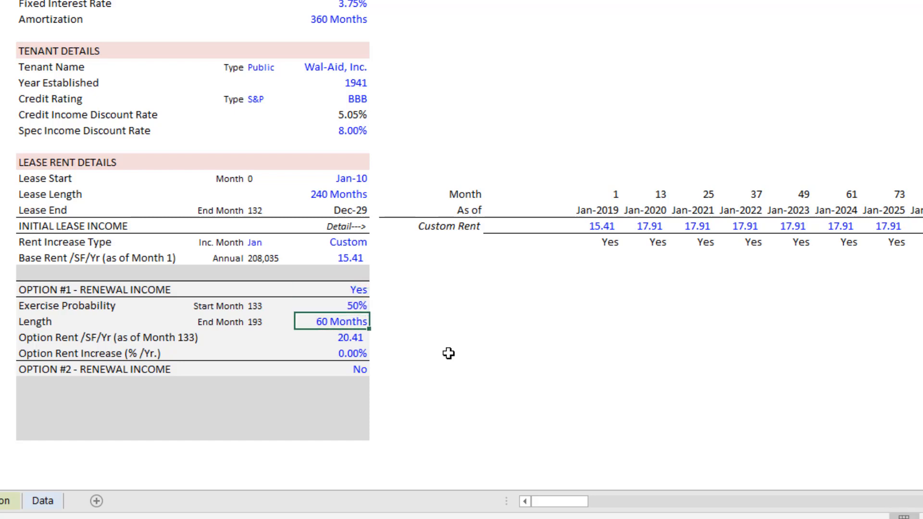
# Step: Switch the Option #1 renewal income to No and back to Yes
pyautogui.press('Up')
pyautogui.press('Up')
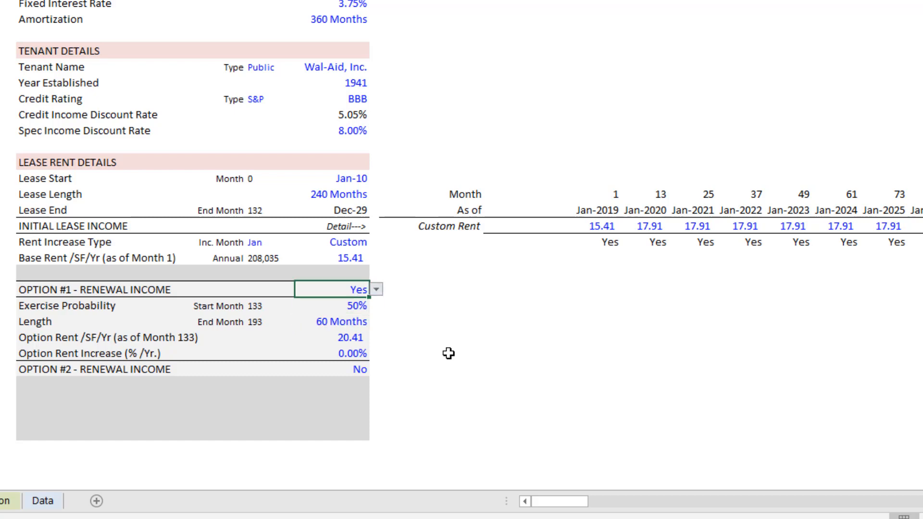
pyautogui.hotkey('alt', 'Down')
pyautogui.press('Down')
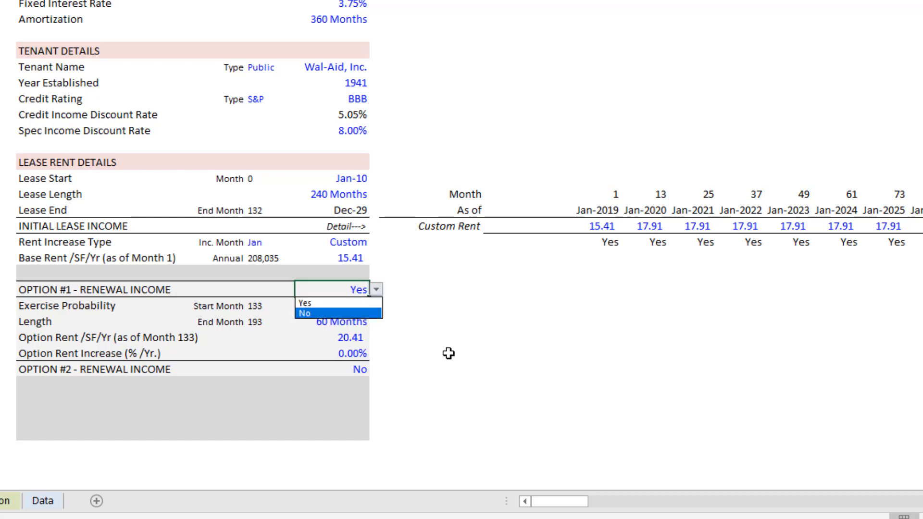
pyautogui.press('Return')
pyautogui.hotkey('alt', 'Down')
pyautogui.press('Up')
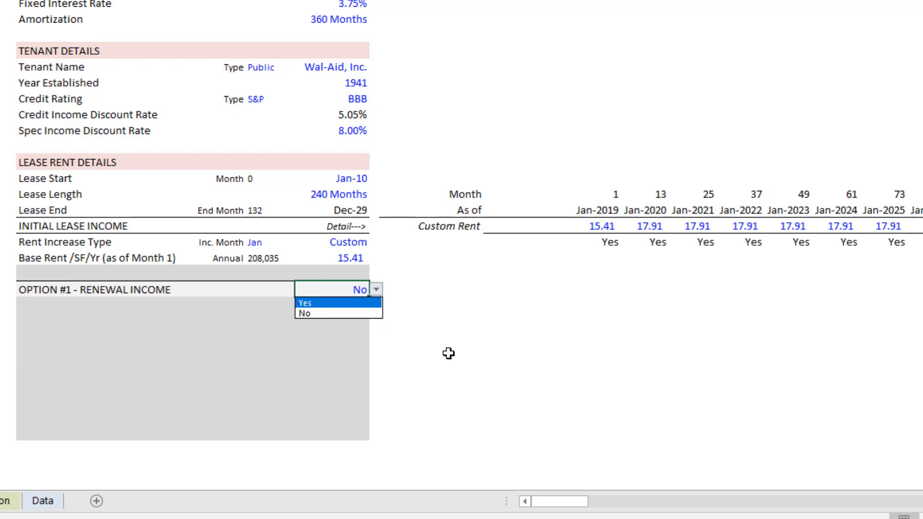
pyautogui.press('Return')
# Step: Switch the Option #2 renewal income to Yes
pyautogui.press('Down')
pyautogui.press('Down')
pyautogui.press('Down')
pyautogui.press('Down')
pyautogui.press('Down')
pyautogui.hotkey('alt', 'Down')
pyautogui.press('Up')
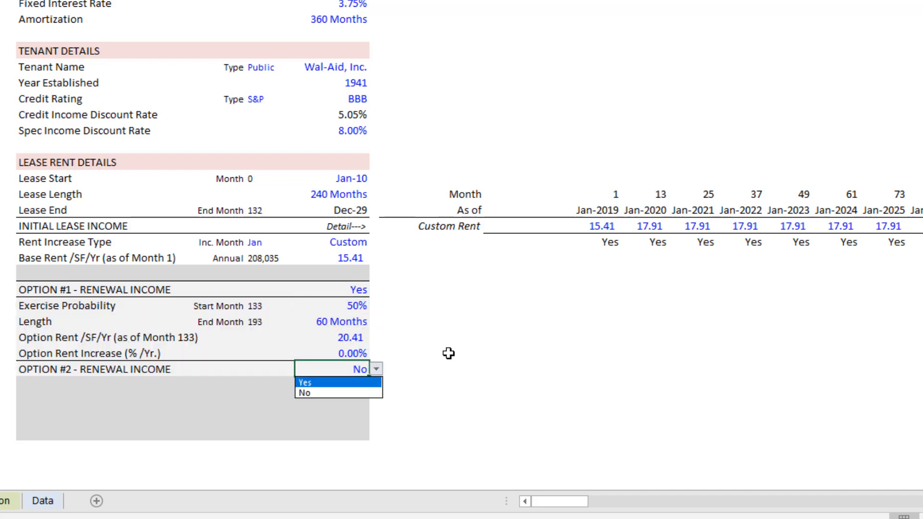
pyautogui.press('Return')
# Step: Examine the Option #2 renewal income section and its exercise probability input
pyautogui.press('Down')
pyautogui.press('Down')
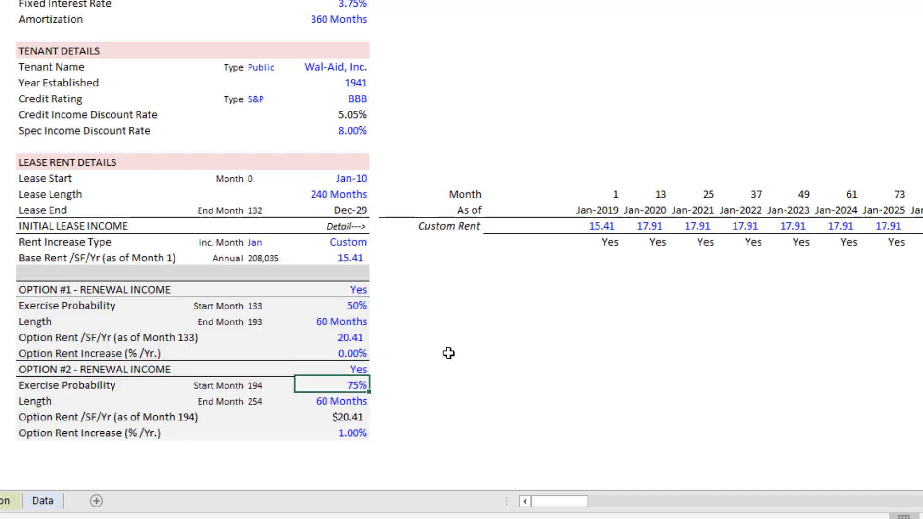
pyautogui.press('Up')
pyautogui.press('Left')
pyautogui.press('Up')
pyautogui.press('Down')
pyautogui.press('Left')
pyautogui.press('Right')
pyautogui.press('Right')
pyautogui.press('Right')
pyautogui.press('Up')
pyautogui.press('Left')
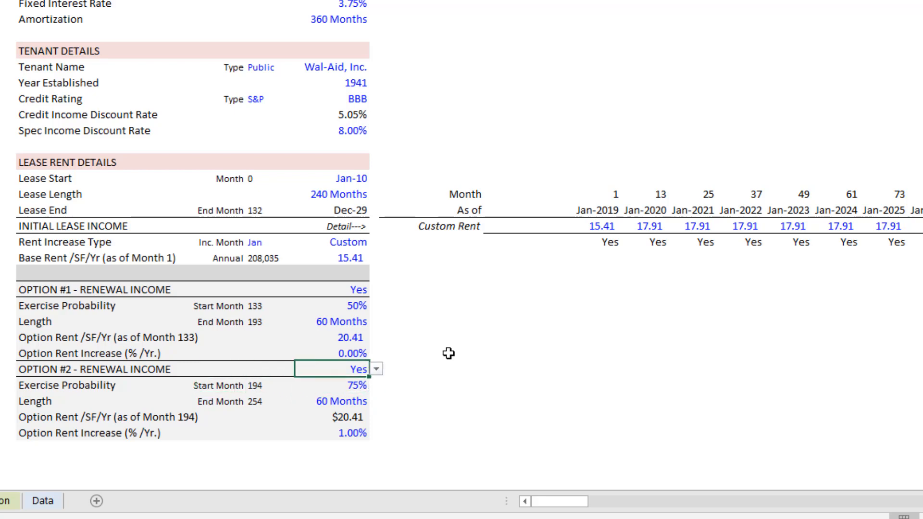
# Step: Switch the Option #2 renewal income back to No
pyautogui.hotkey('alt', 'Down')
pyautogui.press('Down')
pyautogui.press('Return')
pyautogui.press('Up')
pyautogui.press('Up')
pyautogui.press('Up')
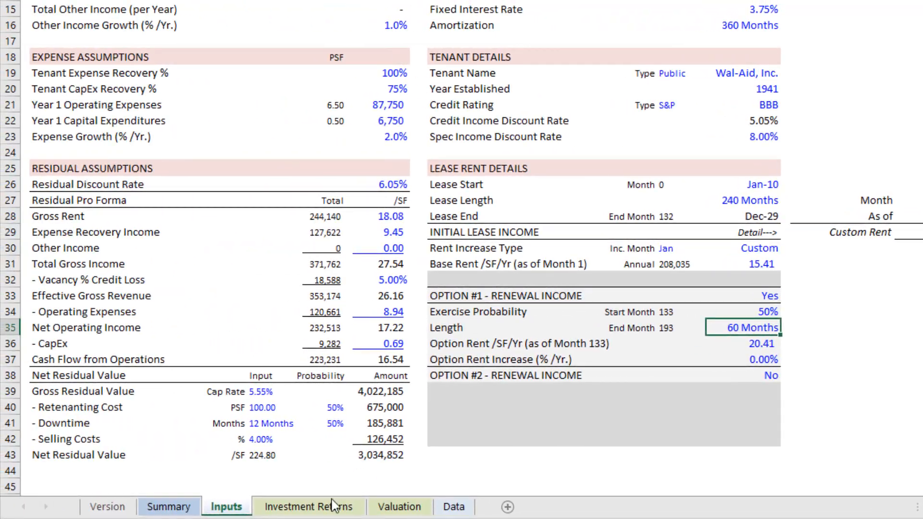
# Step: View the Free and Clear Return and Cash-on-Cash Return rows of the monthly cash flow on the Investment Returns sheet
pyautogui.click(346, 503)
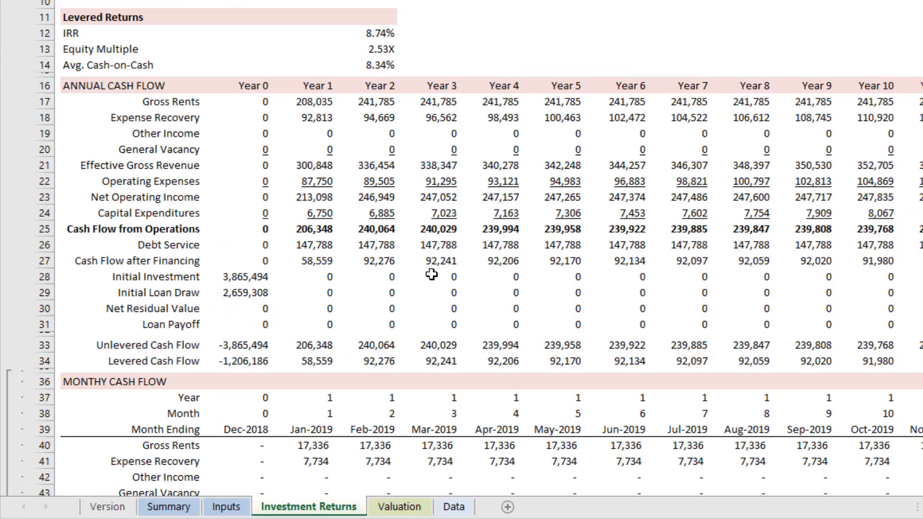
pyautogui.scroll(-11, 271, 173)
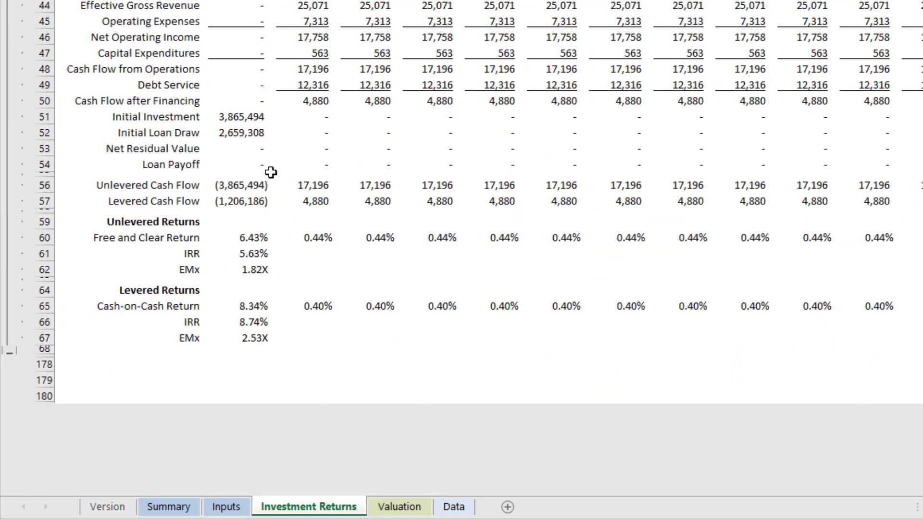
pyautogui.click(44, 237)
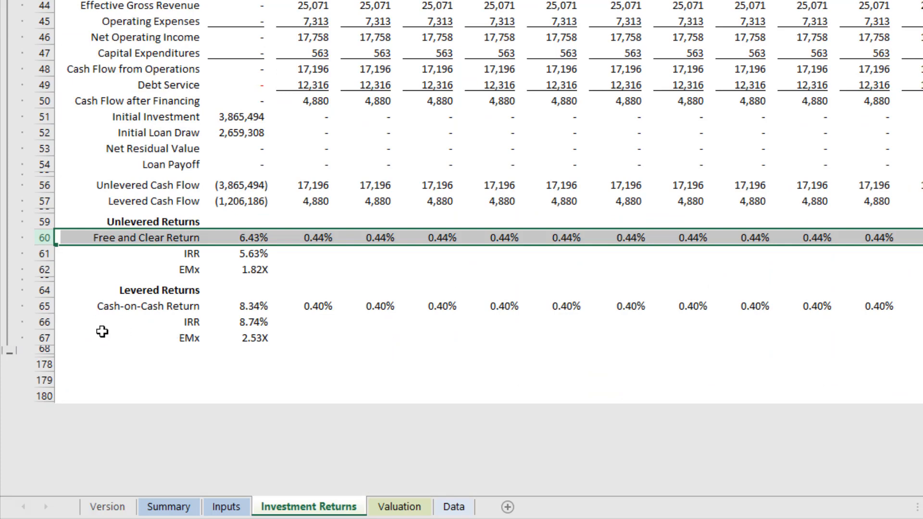
pyautogui.click(44, 306)
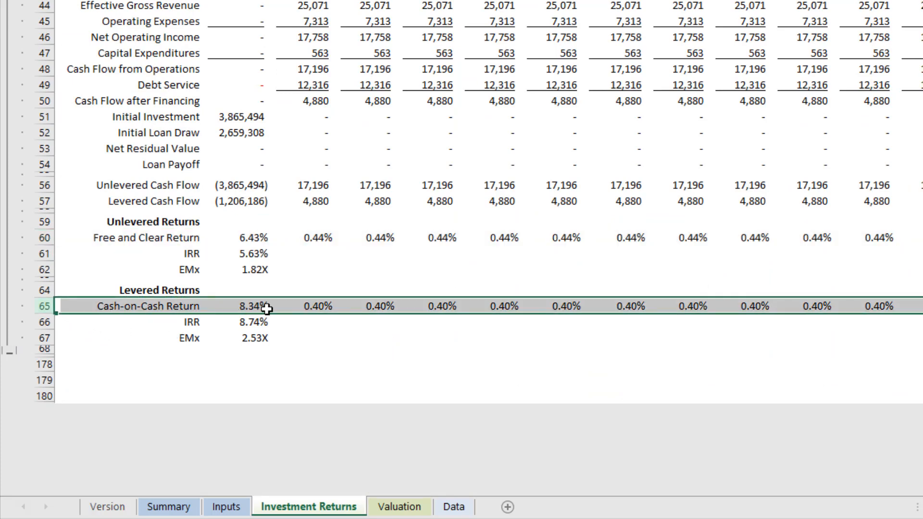
pyautogui.click(313, 306)
pyautogui.click(381, 306)
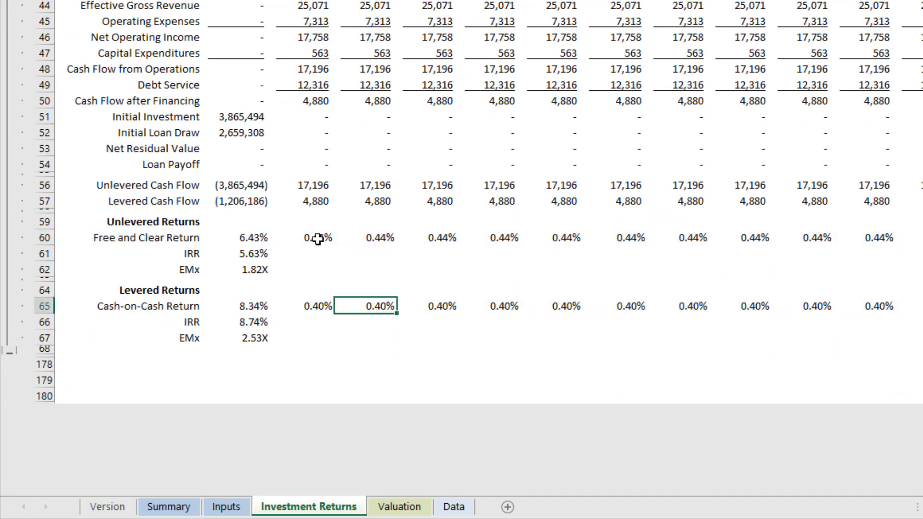
# Step: Inspect the monthly Free and Clear Return values and open the formula behind the overall Free and Clear Return
pyautogui.click(168, 236)
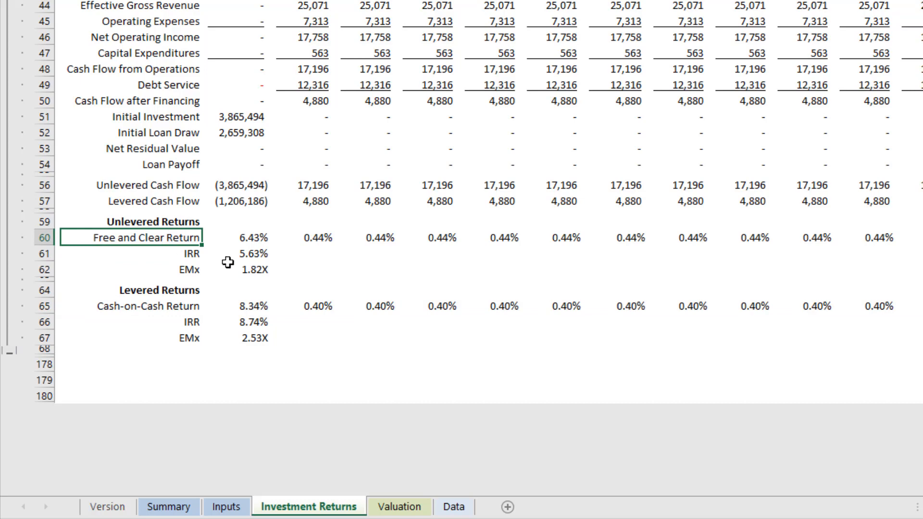
pyautogui.click(310, 241)
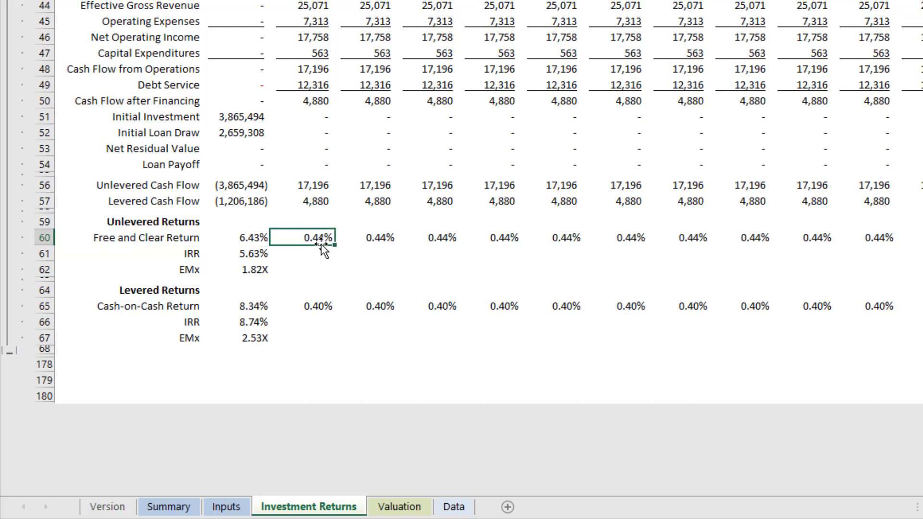
pyautogui.scroll(1, 352, 271)
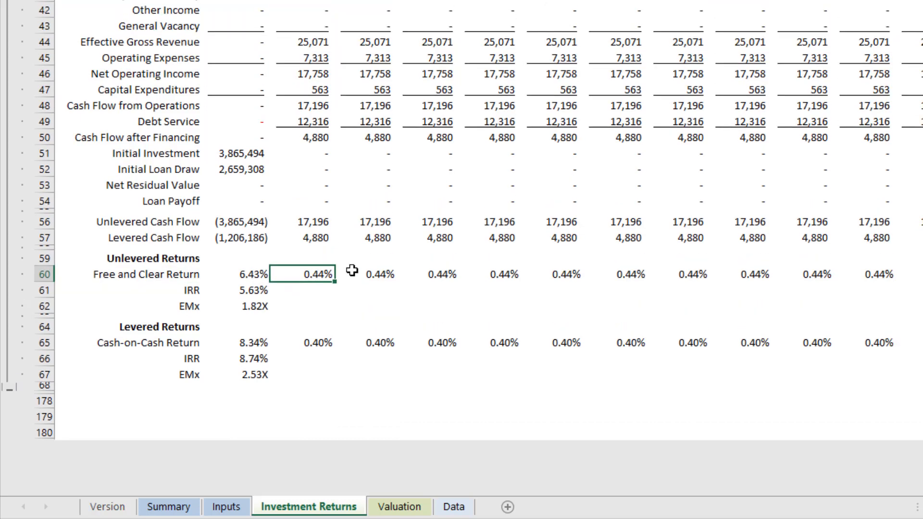
pyautogui.scroll(2, 352, 271)
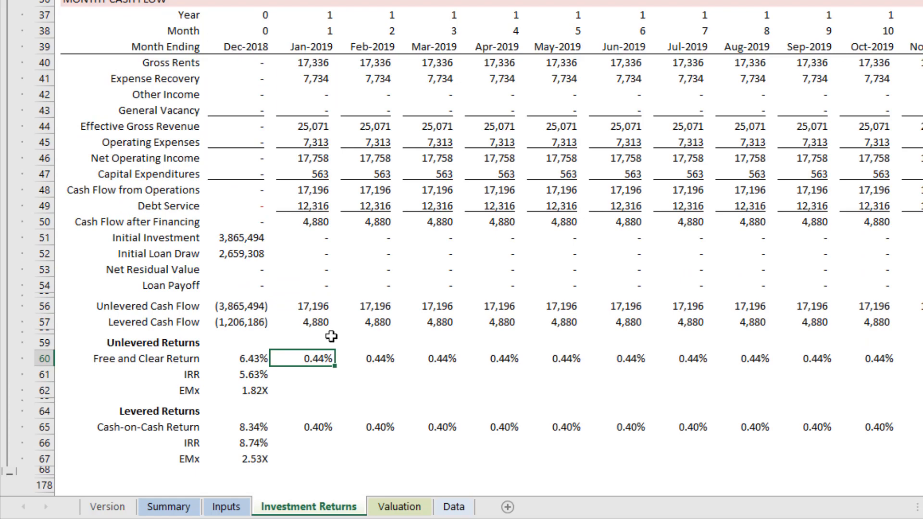
pyautogui.click(379, 360)
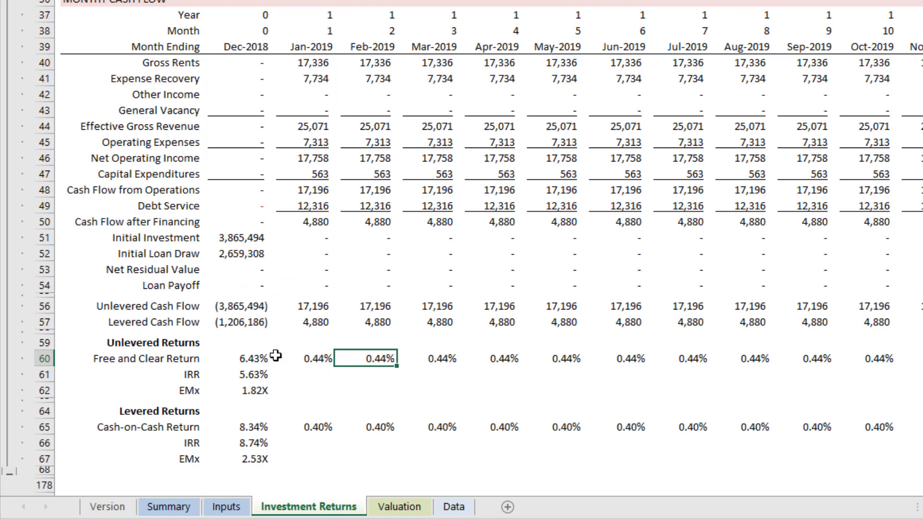
pyautogui.click(252, 358)
pyautogui.press('F2')
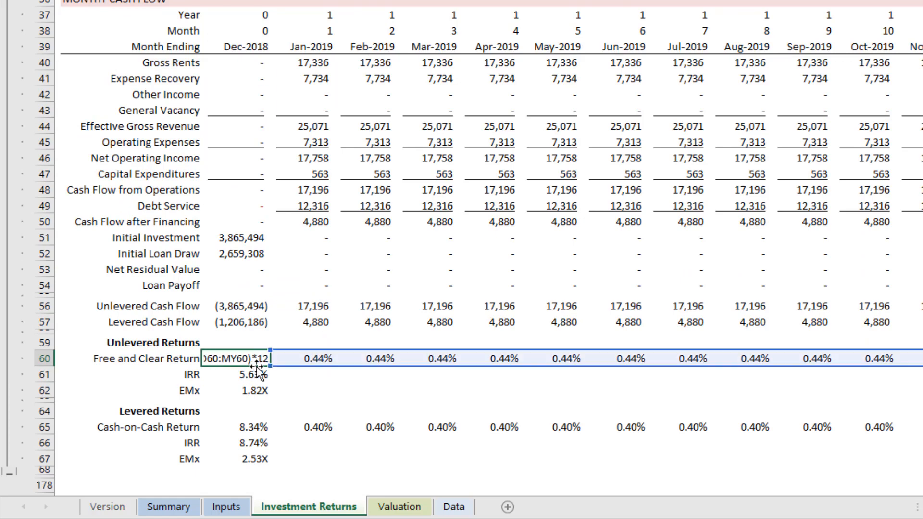
# Step: Close the Free and Clear Return formula and inspect the formula behind the overall Cash-on-Cash Return in the monthly cash flow
pyautogui.press('Escape')
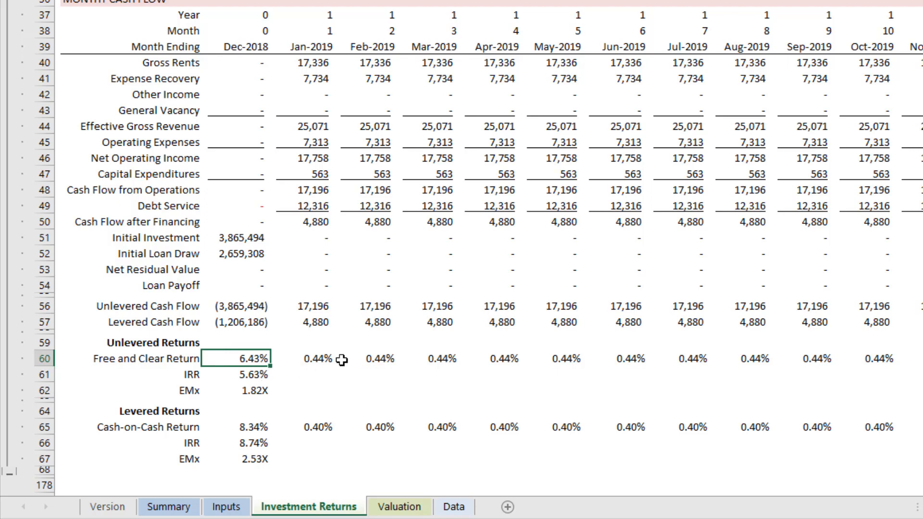
pyautogui.press('Down')
pyautogui.press('Down')
pyautogui.press('Down')
pyautogui.press('Down')
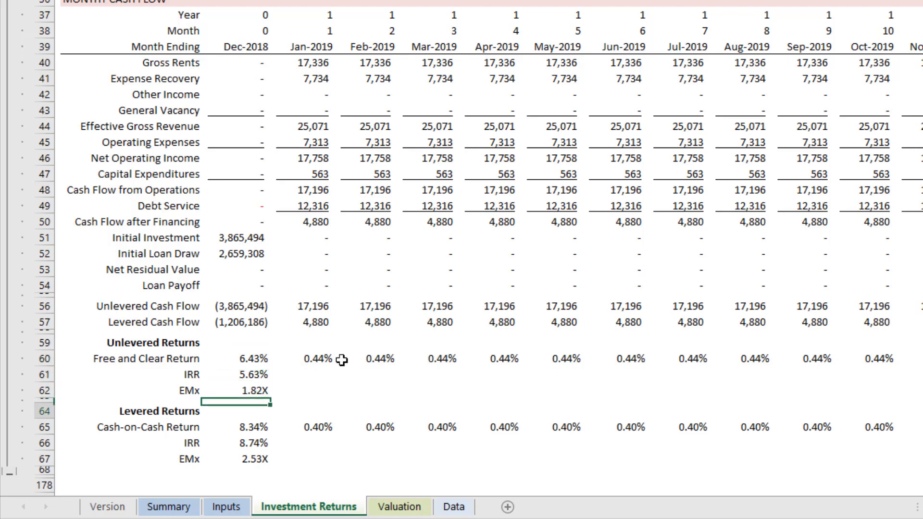
pyautogui.press('F2')
pyautogui.press('Escape')
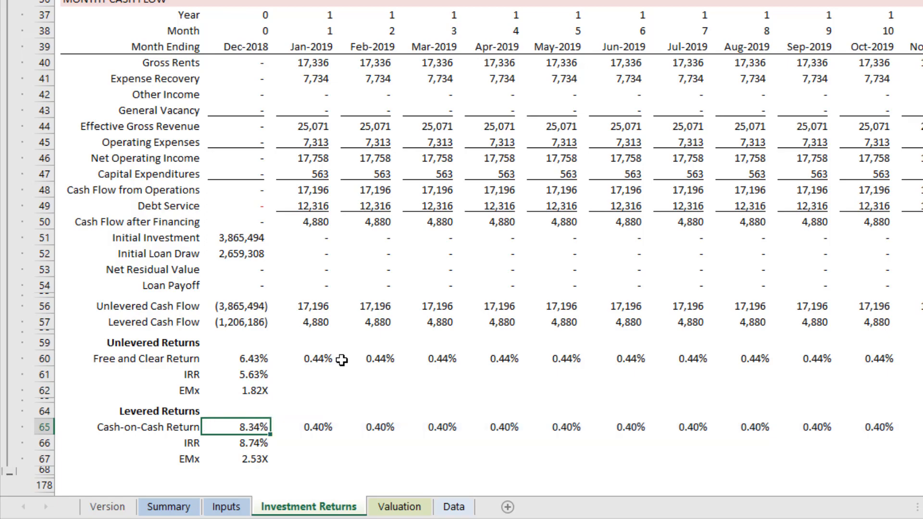
# Step: Check the cell references of Avg. Free and Clear and Avg. Cash-on-Cash in the returns summary of the Investment Returns sheet
pyautogui.scroll(10, 341, 356)
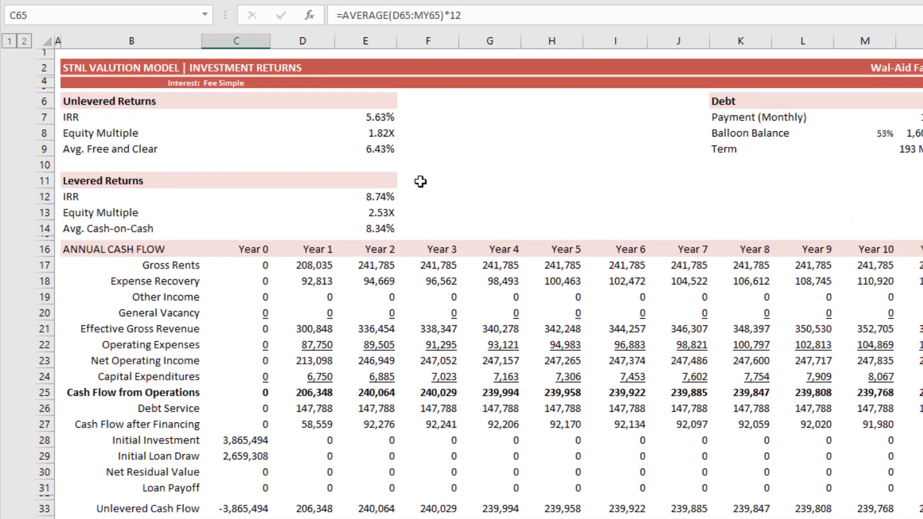
pyautogui.click(389, 67)
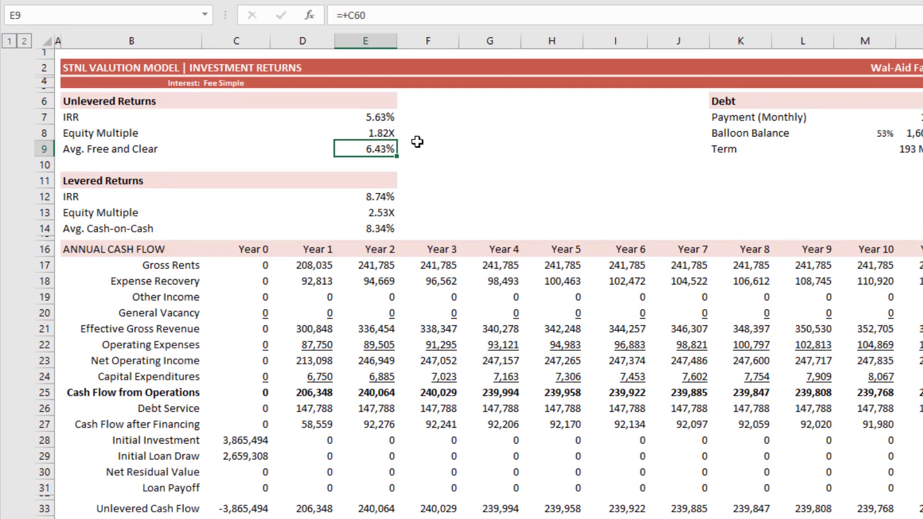
pyautogui.press('Down')
pyautogui.press('Down')
pyautogui.press('Down')
pyautogui.press('Down')
pyautogui.press('Down')
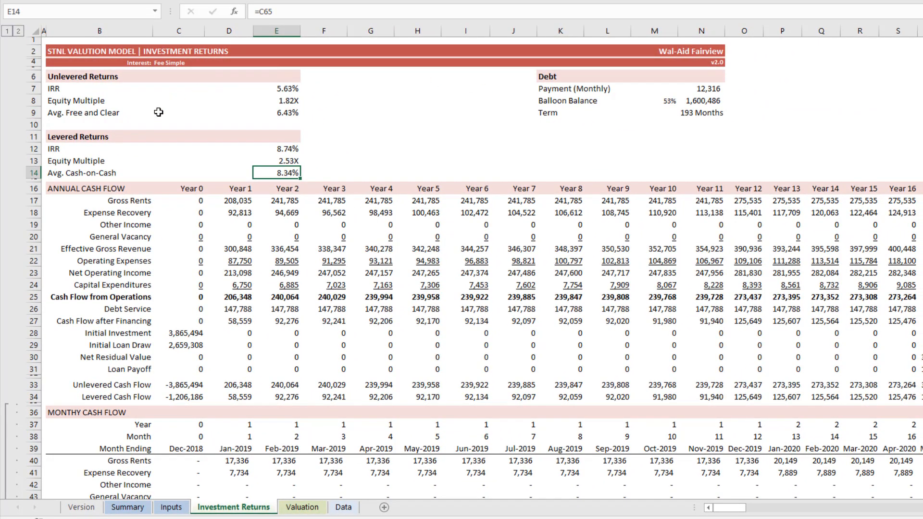
# Step: Go back to the Inputs sheet and view the analysis details and project investment sections
pyautogui.click(172, 507)
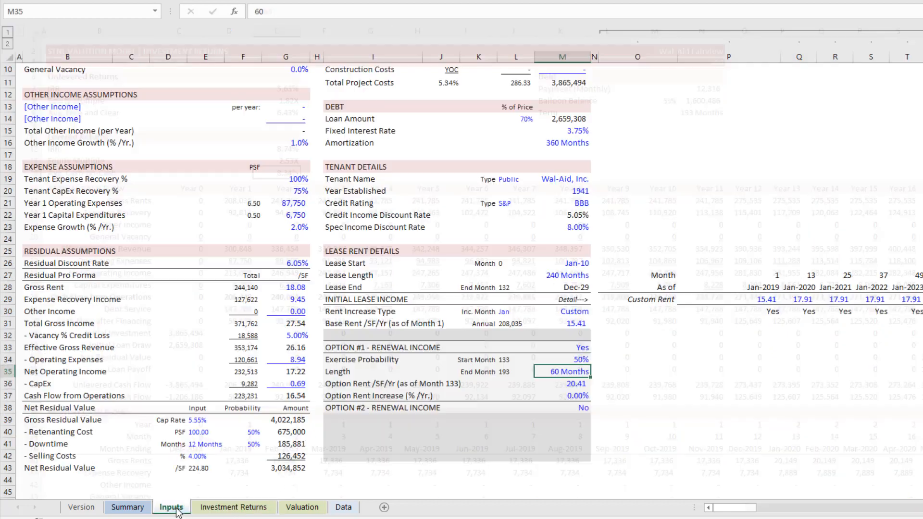
pyautogui.scroll(3, 323, 232)
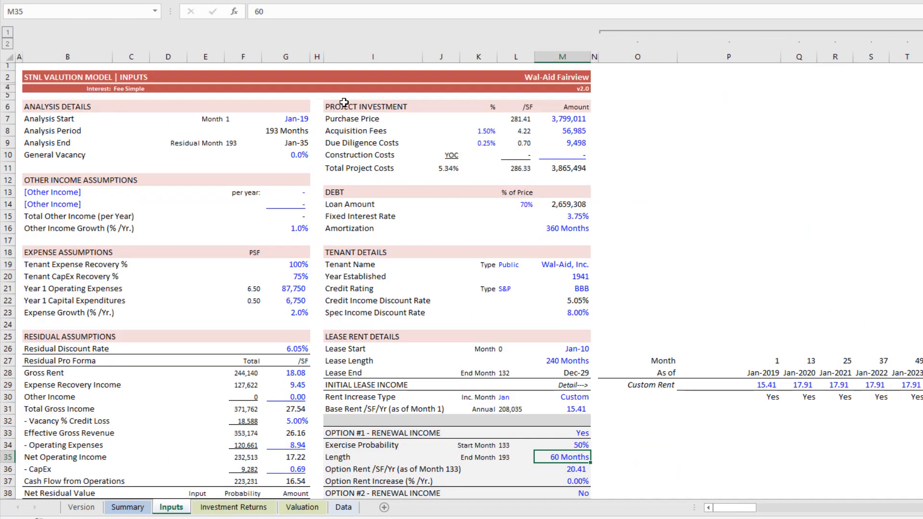